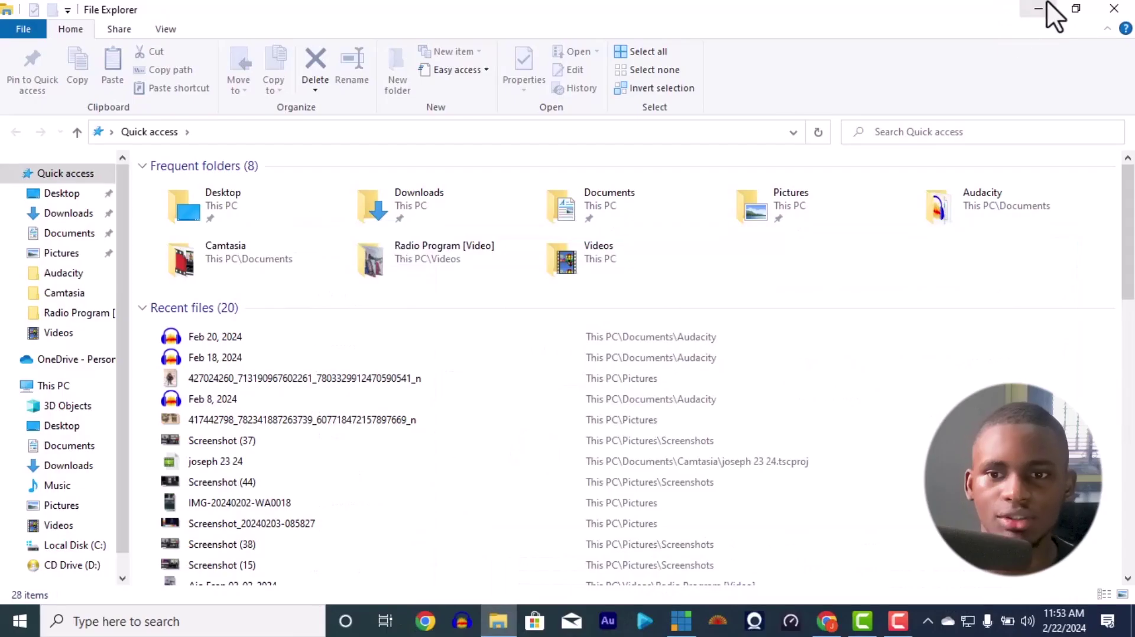
# Step: Bring the vMix Pro window forward, showing the empty production with two Blank inputs
pyautogui.click(1040, 5)
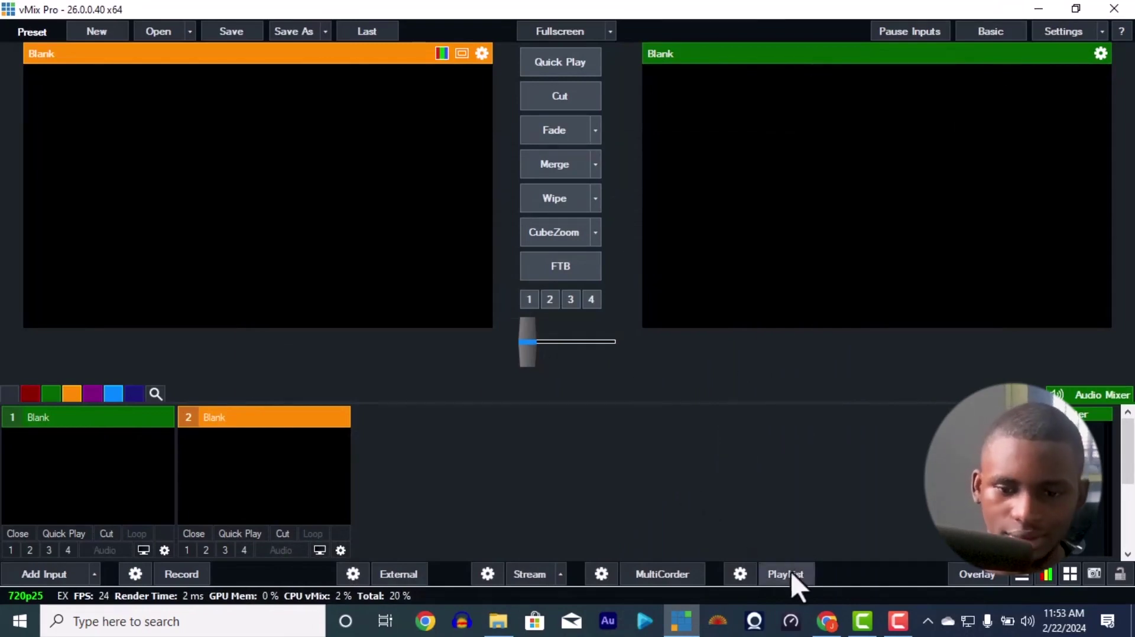
pyautogui.click(826, 621)
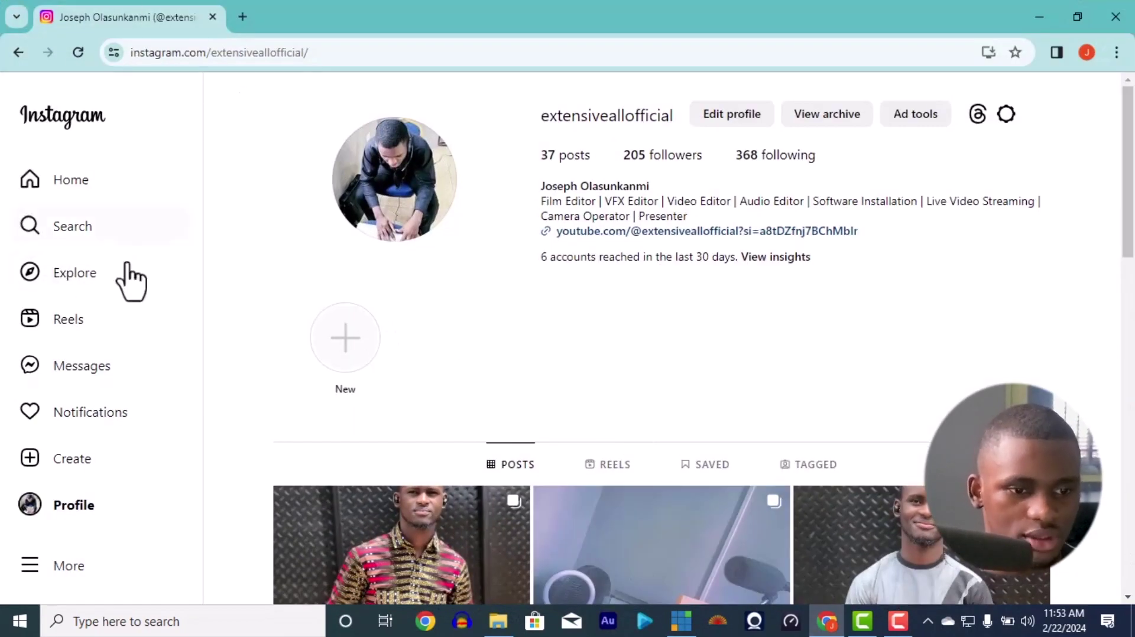
pyautogui.click(240, 14)
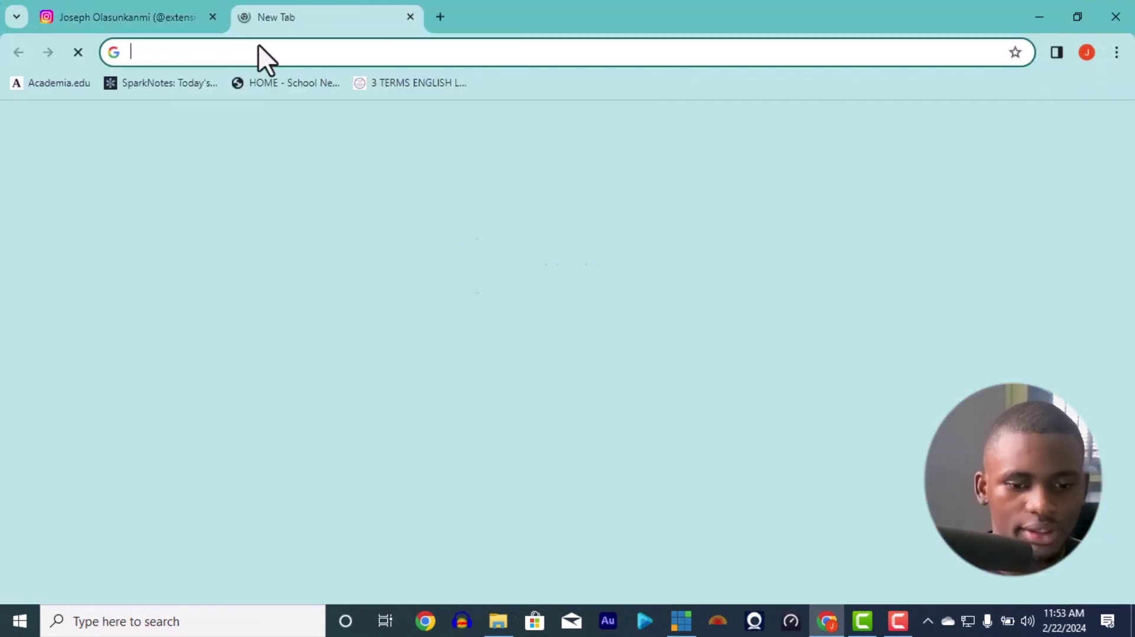
pyautogui.write('instagram web')
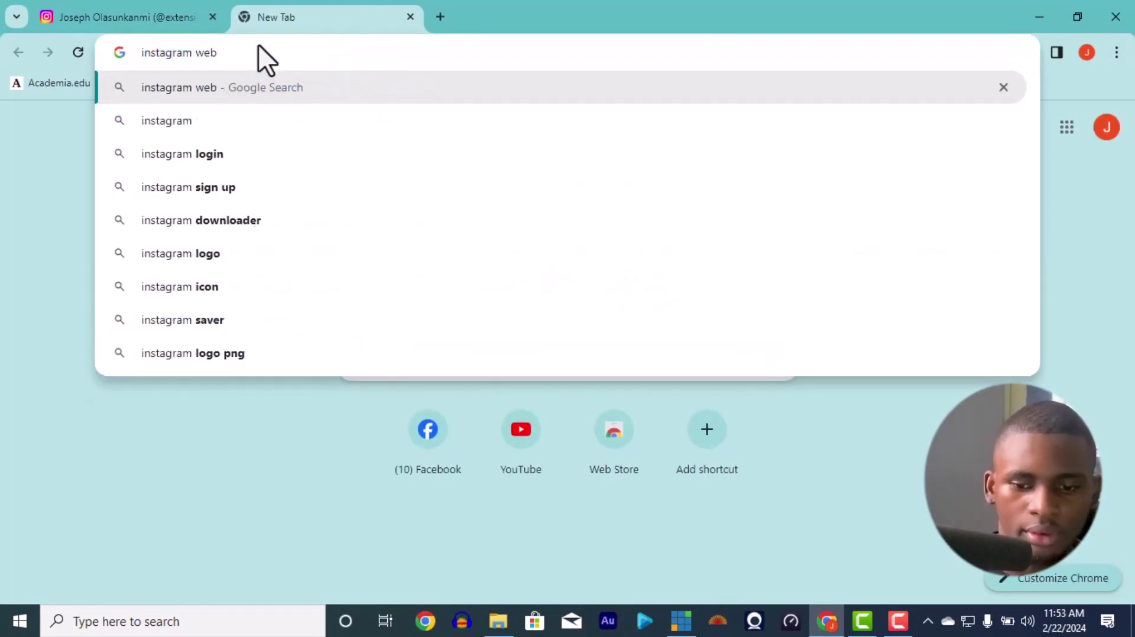
pyautogui.press('Return')
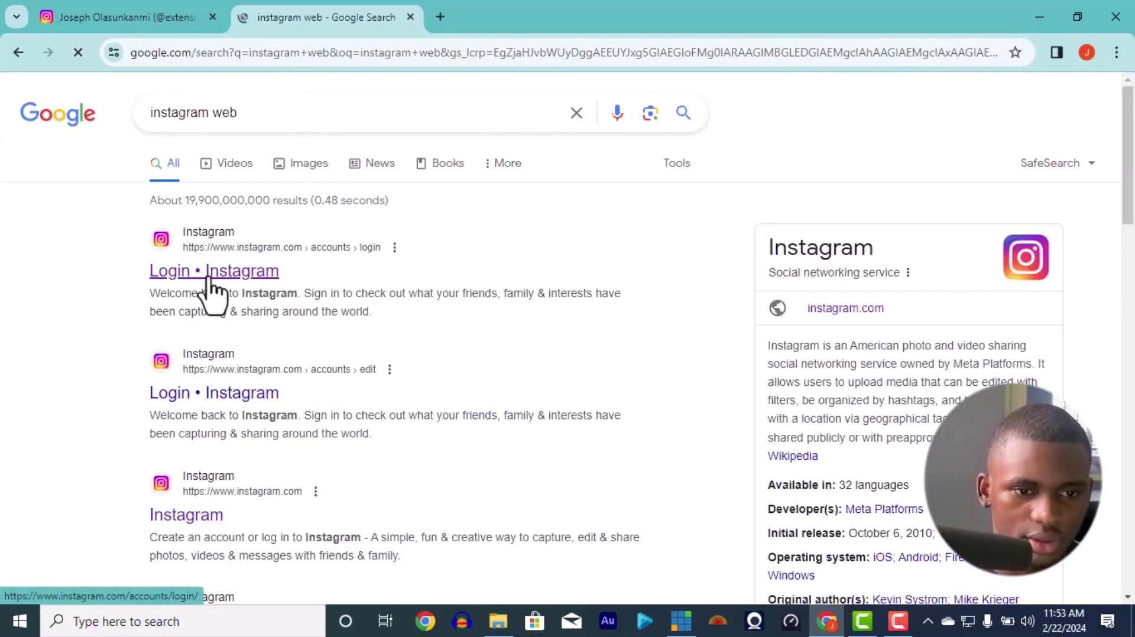
pyautogui.rightClick(209, 277)
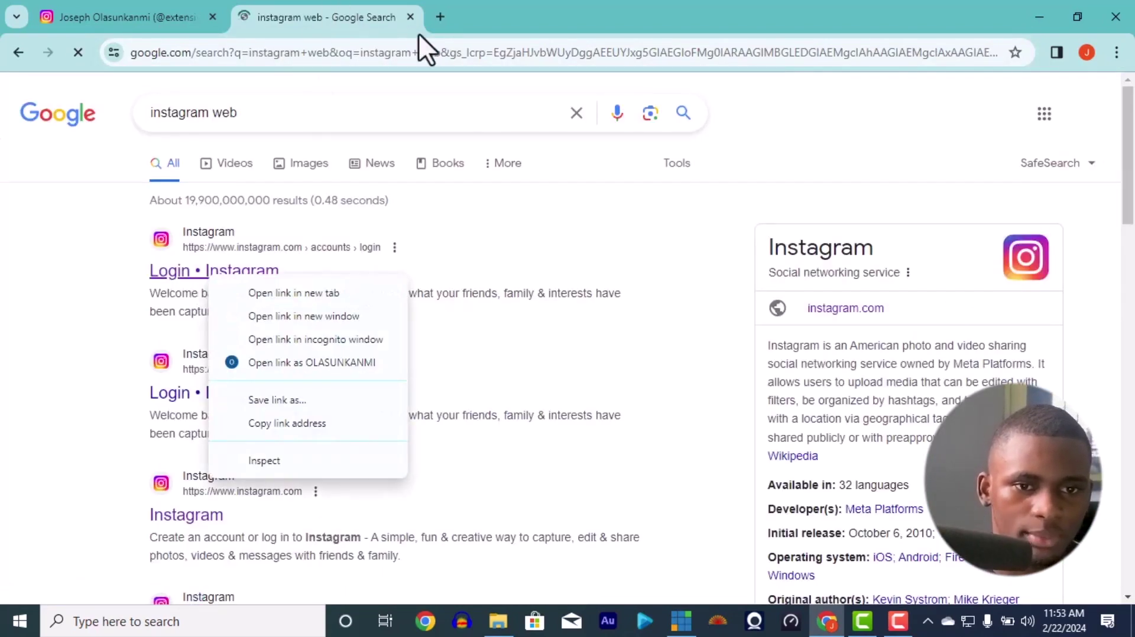
pyautogui.hotkey('ctrl', 'shift', 'Tab')
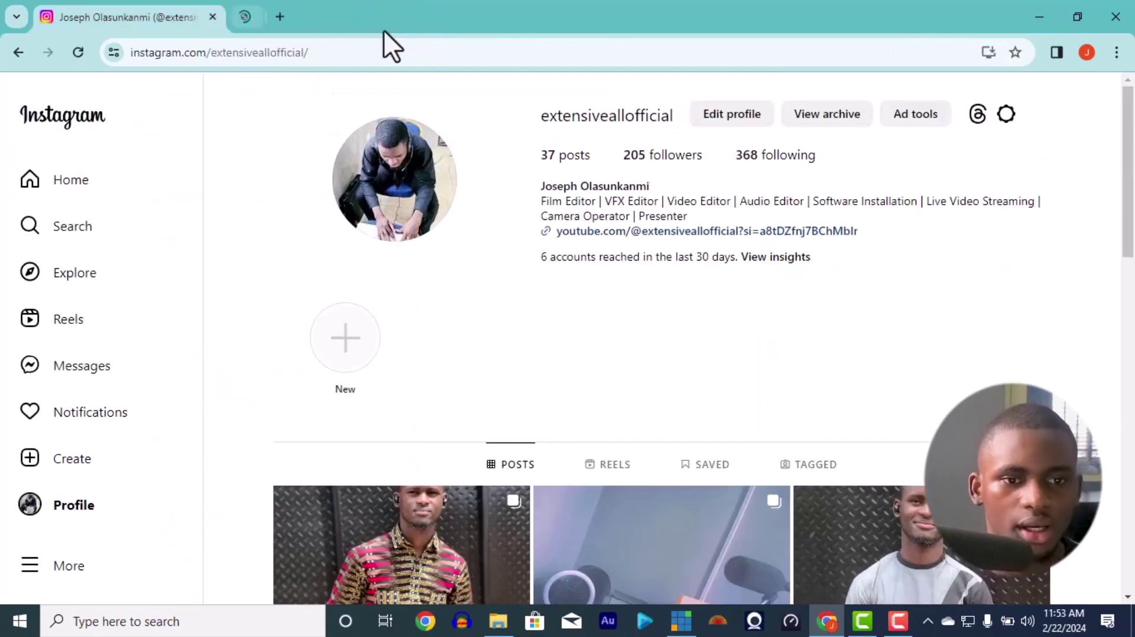
pyautogui.click(103, 190)
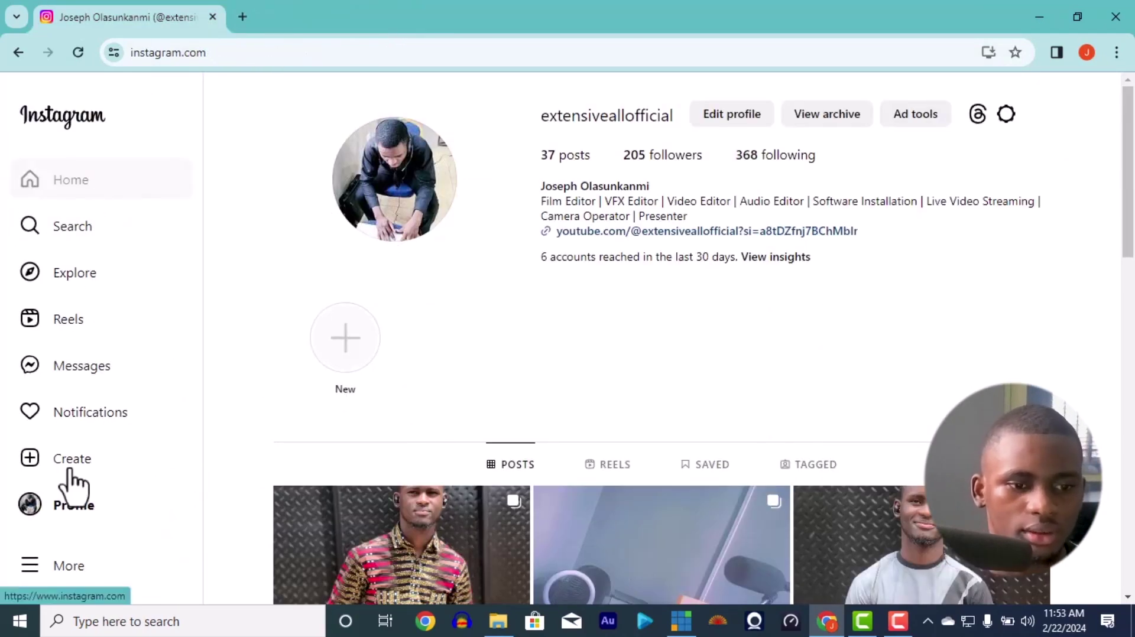
pyautogui.click(108, 518)
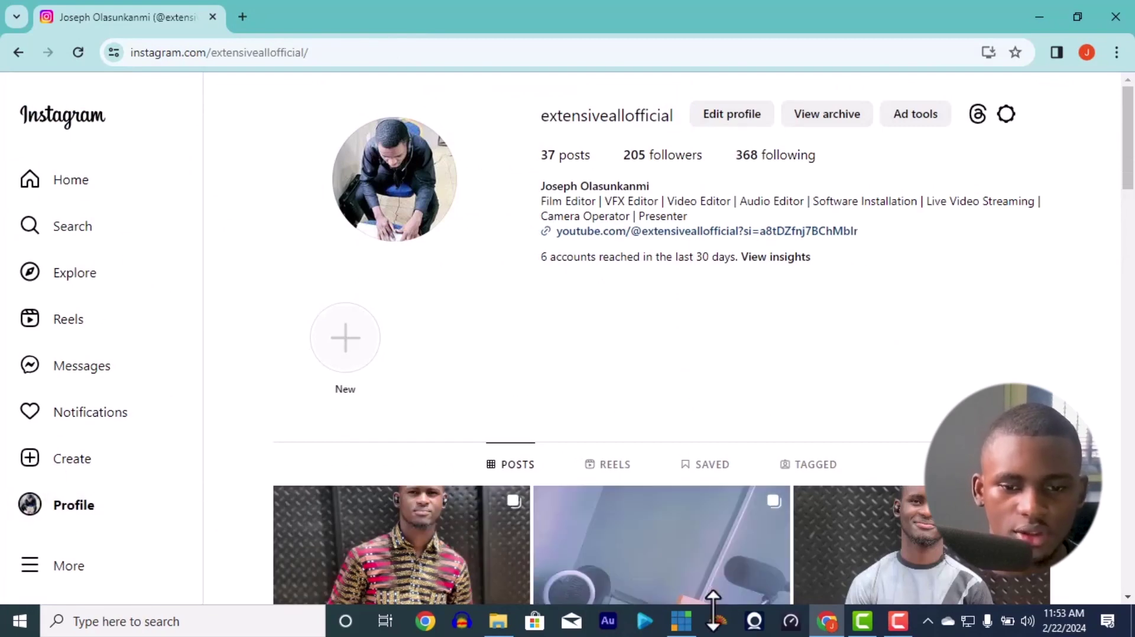
pyautogui.click(687, 633)
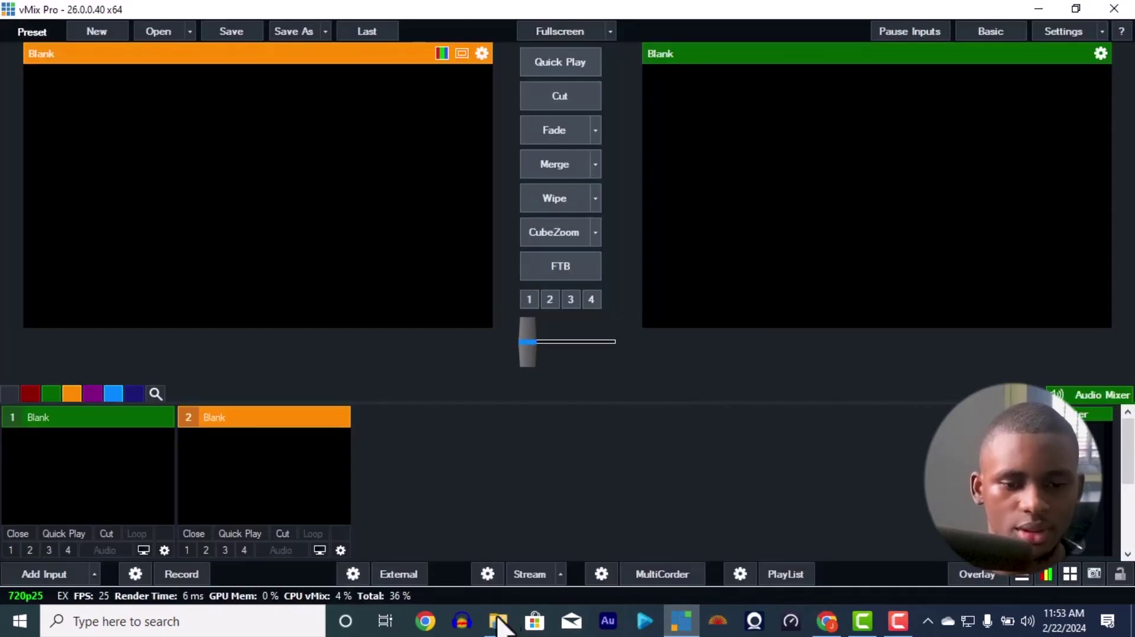
# Step: Add the Ajo Esan 03-11-2023 video from Videos > Radio Program [Video] as vMix input 1
pyautogui.click(500, 620)
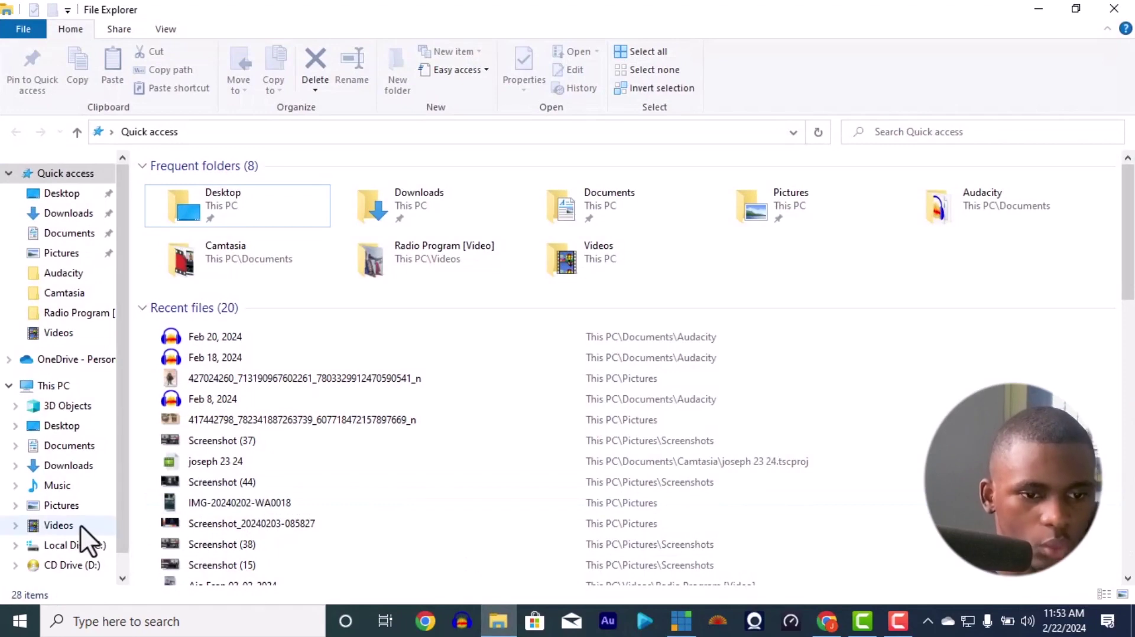
pyautogui.click(80, 524)
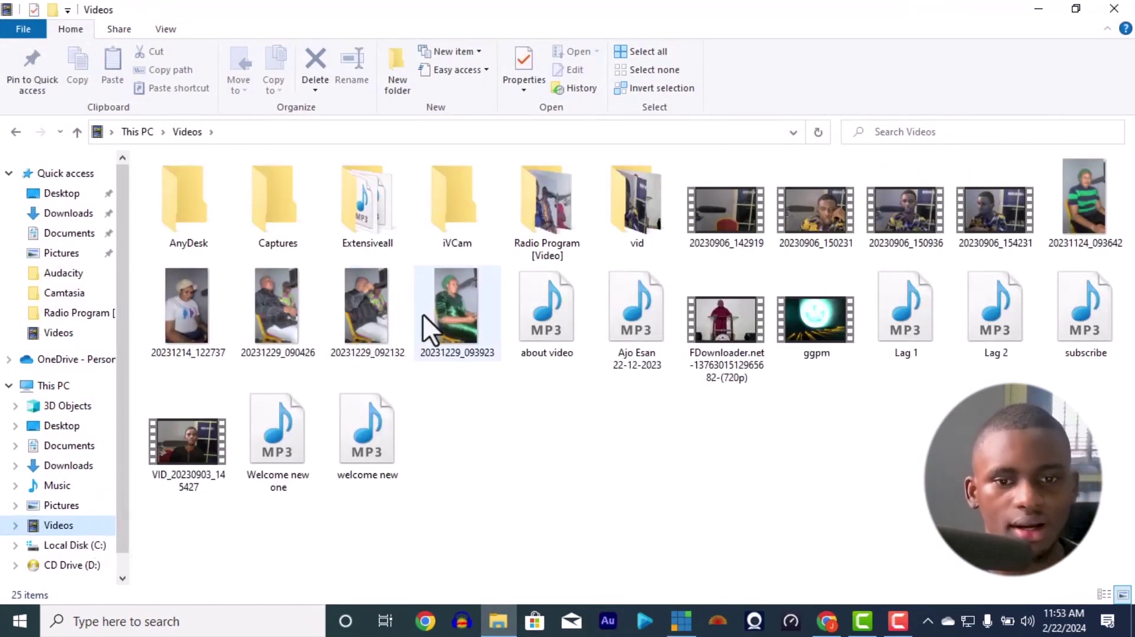
pyautogui.doubleClick(552, 193)
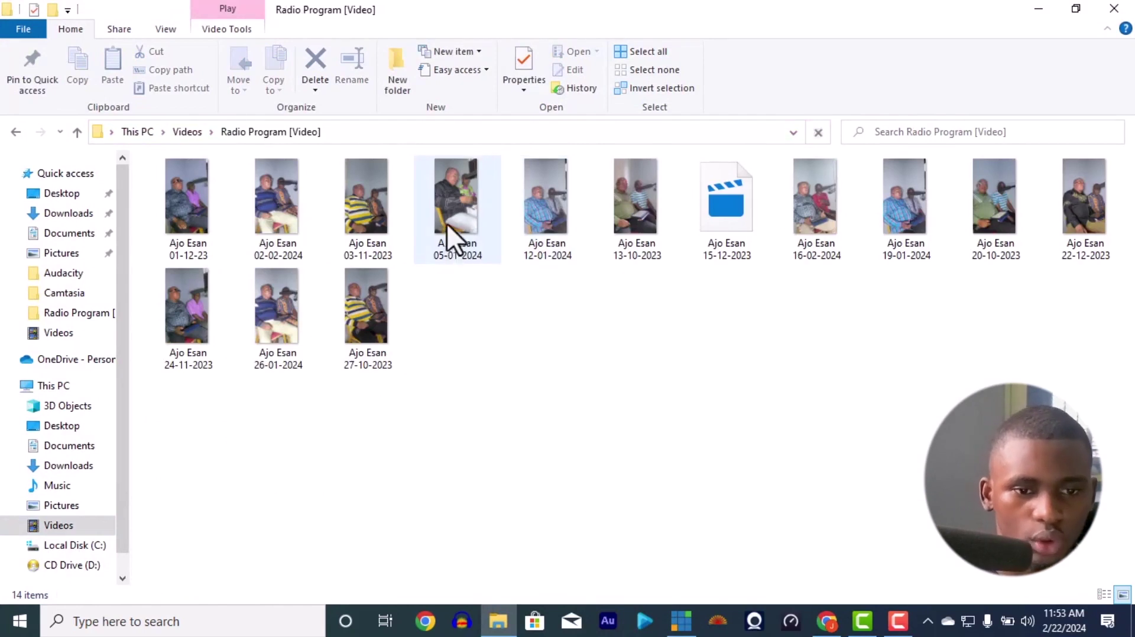
pyautogui.moveTo(360, 233); pyautogui.dragTo(682, 621)
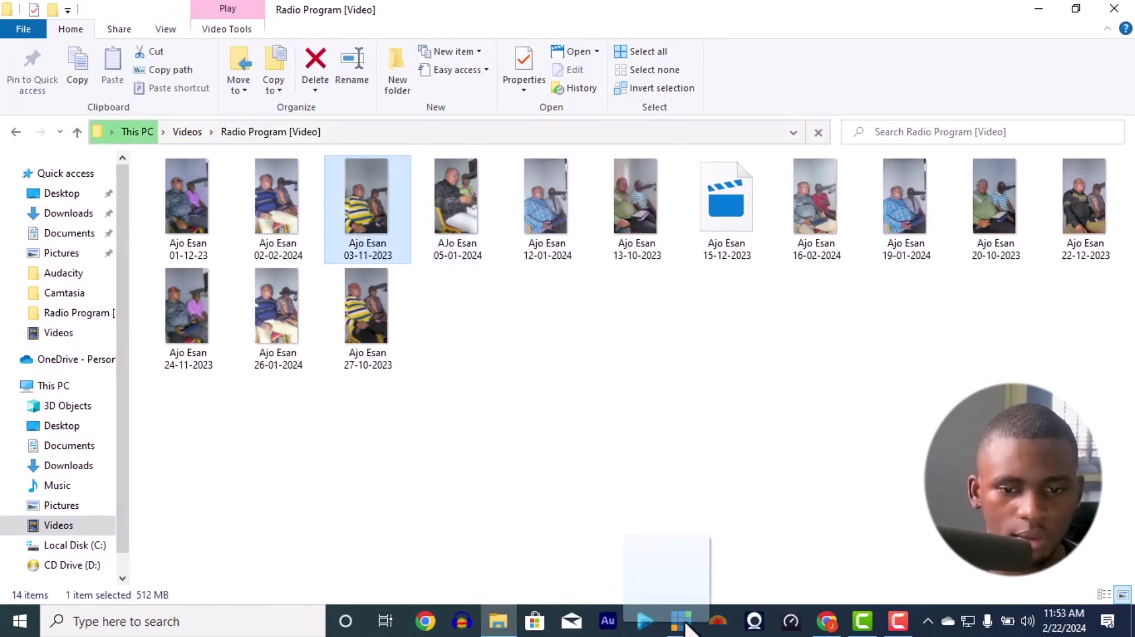
pyautogui.moveTo(682, 628); pyautogui.dragTo(672, 588)
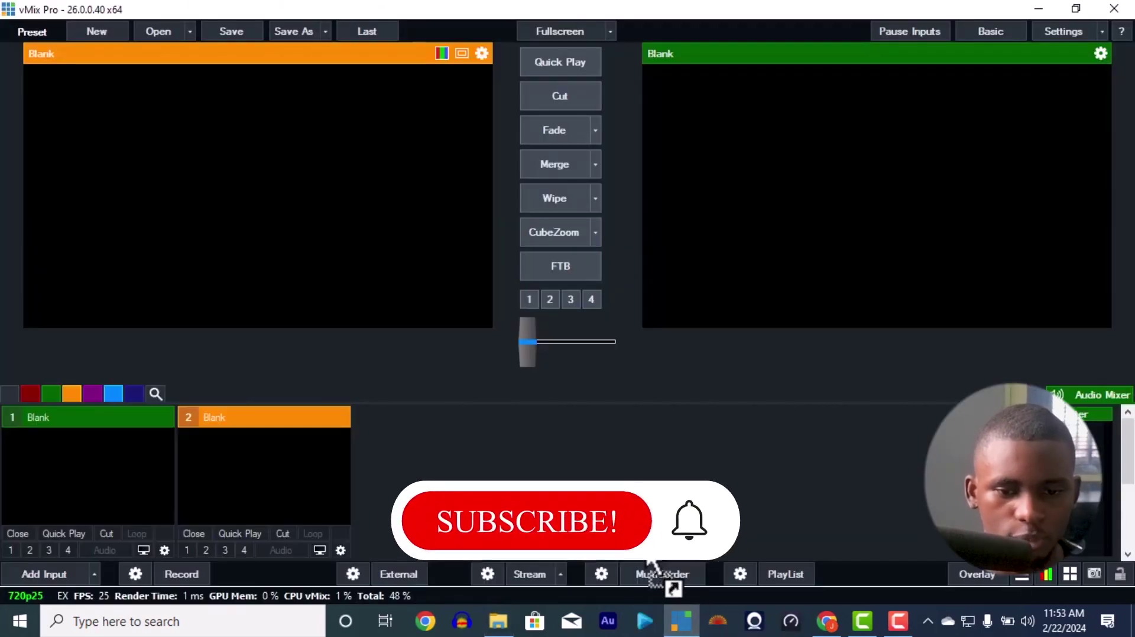
pyautogui.moveTo(495, 632); pyautogui.dragTo(263, 447)
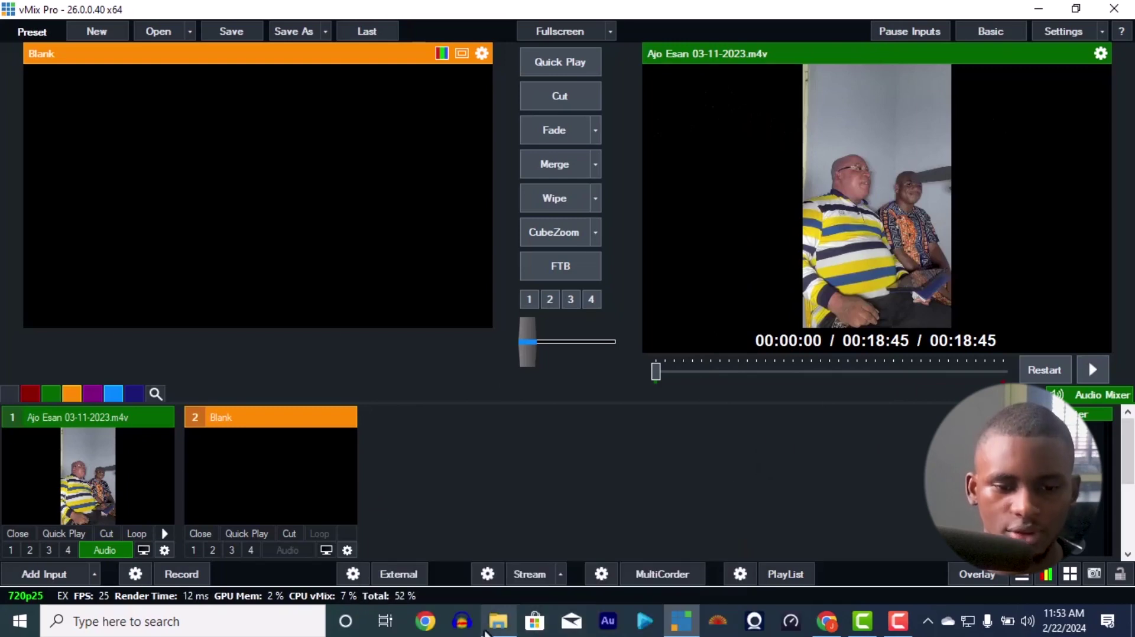
# Step: Add the 20230906_150936 clip from the Videos folder as vMix input 2
pyautogui.click(500, 619)
pyautogui.click(190, 131)
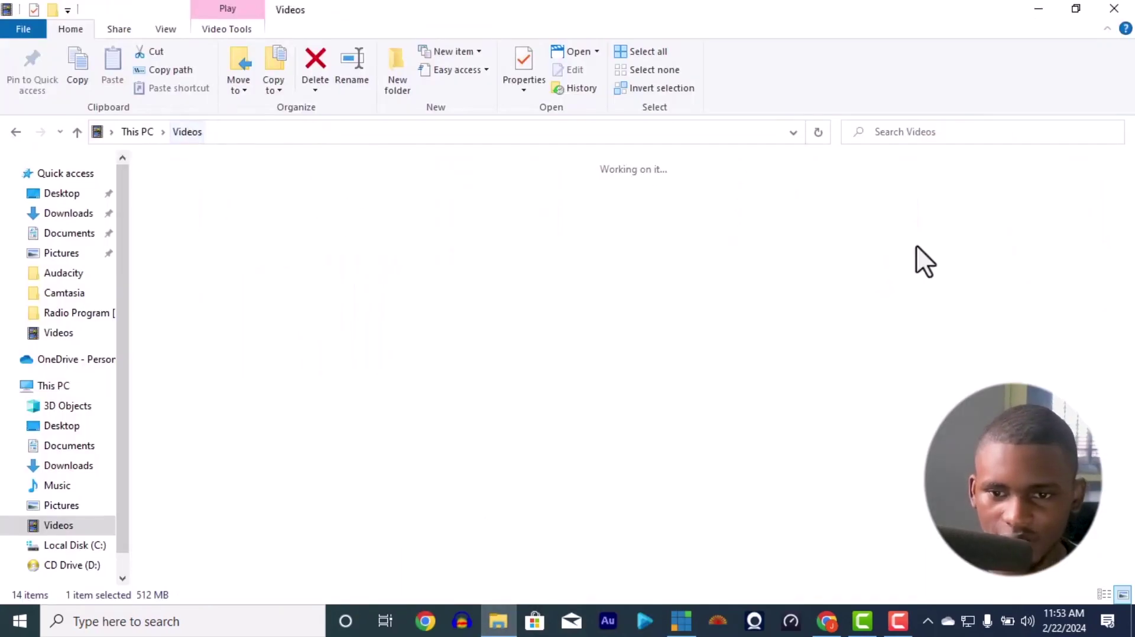
pyautogui.moveTo(902, 210); pyautogui.dragTo(319, 411)
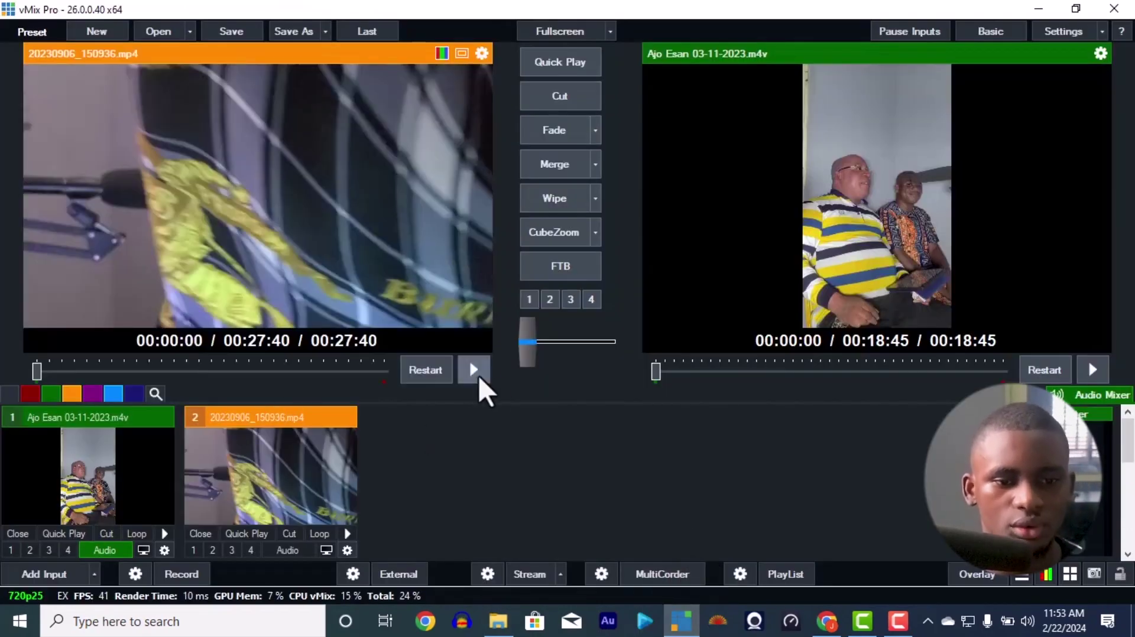
# Step: Play input 2 (20230906_150936) in Preview briefly and pause it at 00:00:03
pyautogui.click(479, 373)
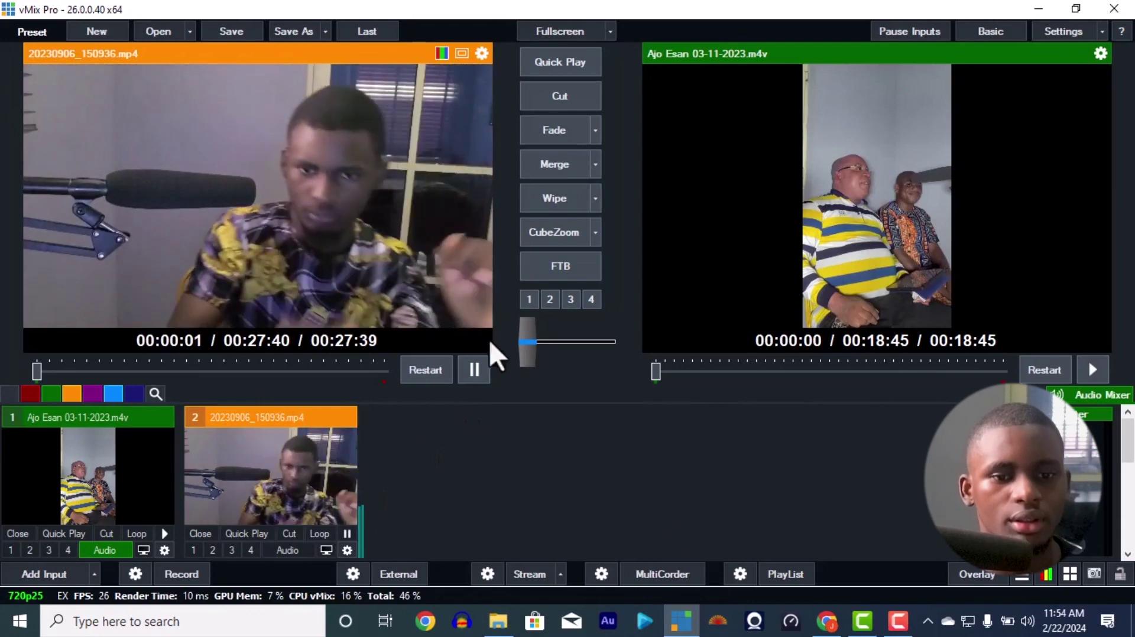
pyautogui.click(476, 372)
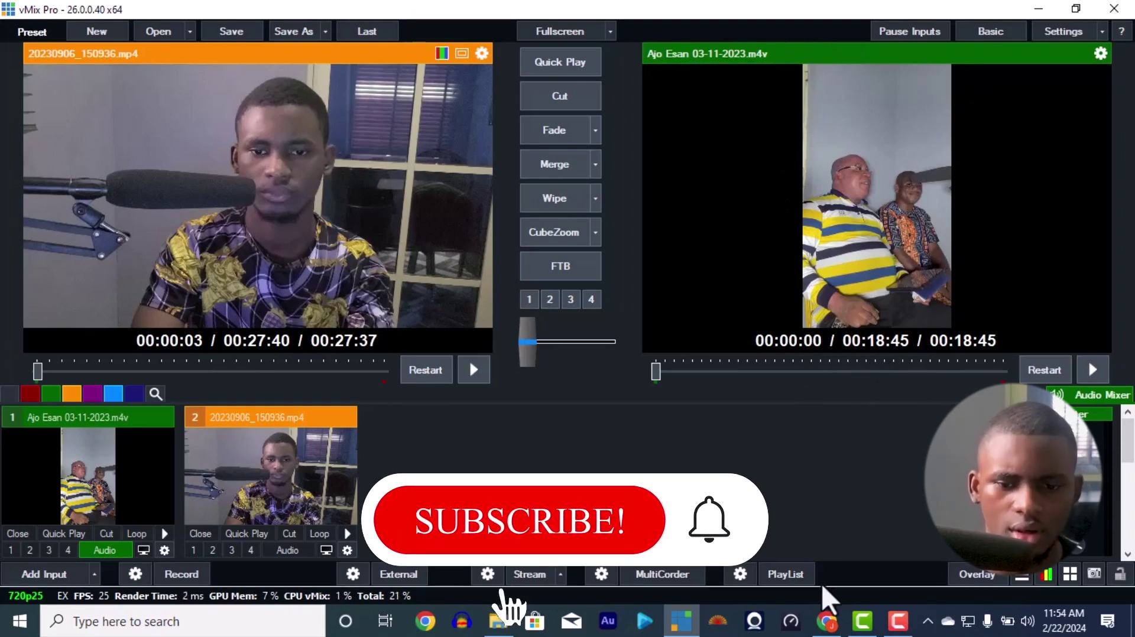
# Step: Create a new Instagram live video titled 'testing'
pyautogui.click(827, 621)
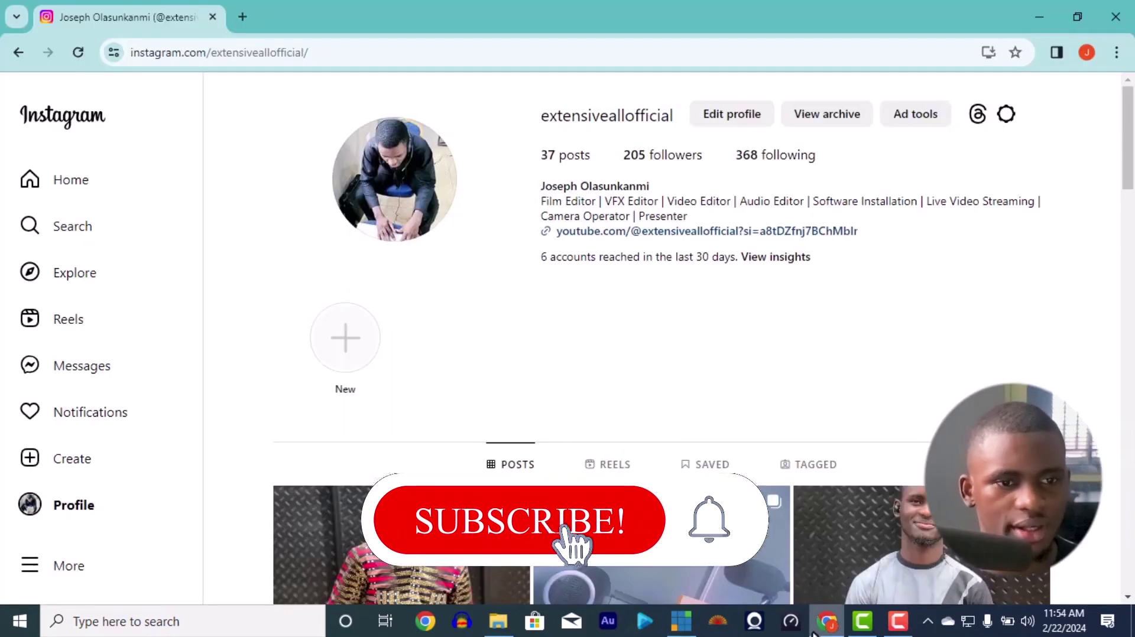
pyautogui.click(109, 467)
pyautogui.click(98, 541)
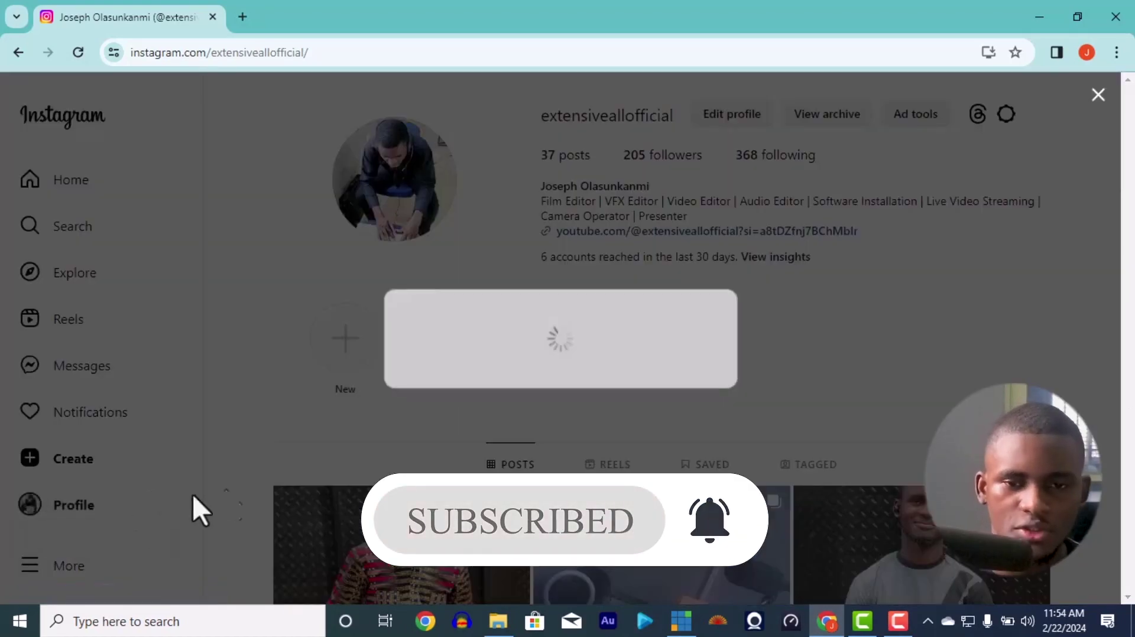
pyautogui.click(558, 412)
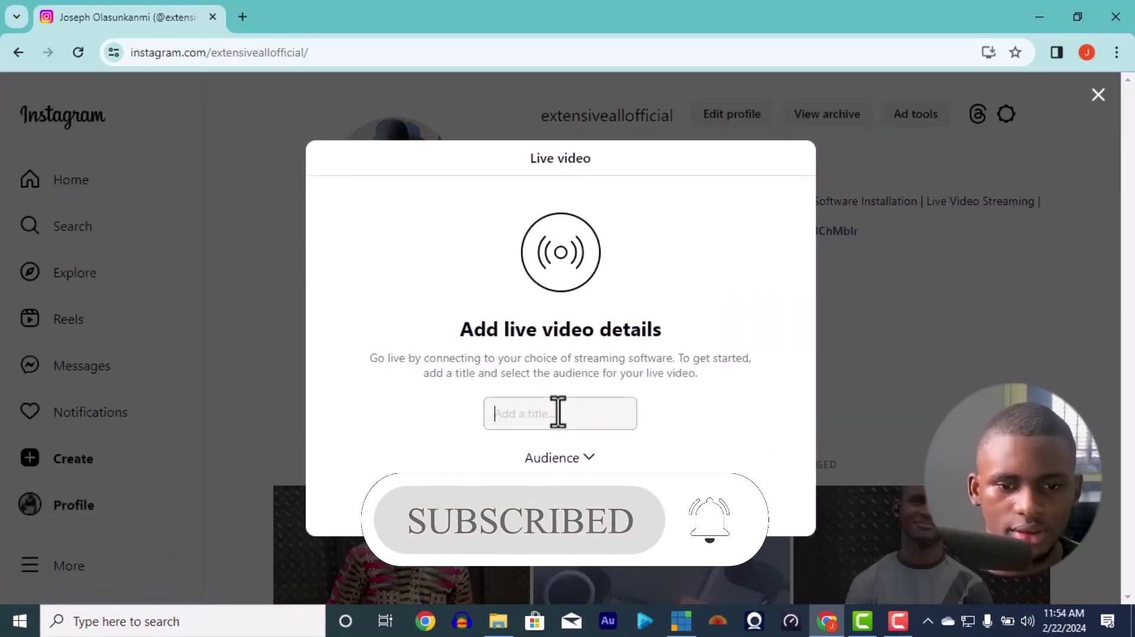
pyautogui.write('testing')
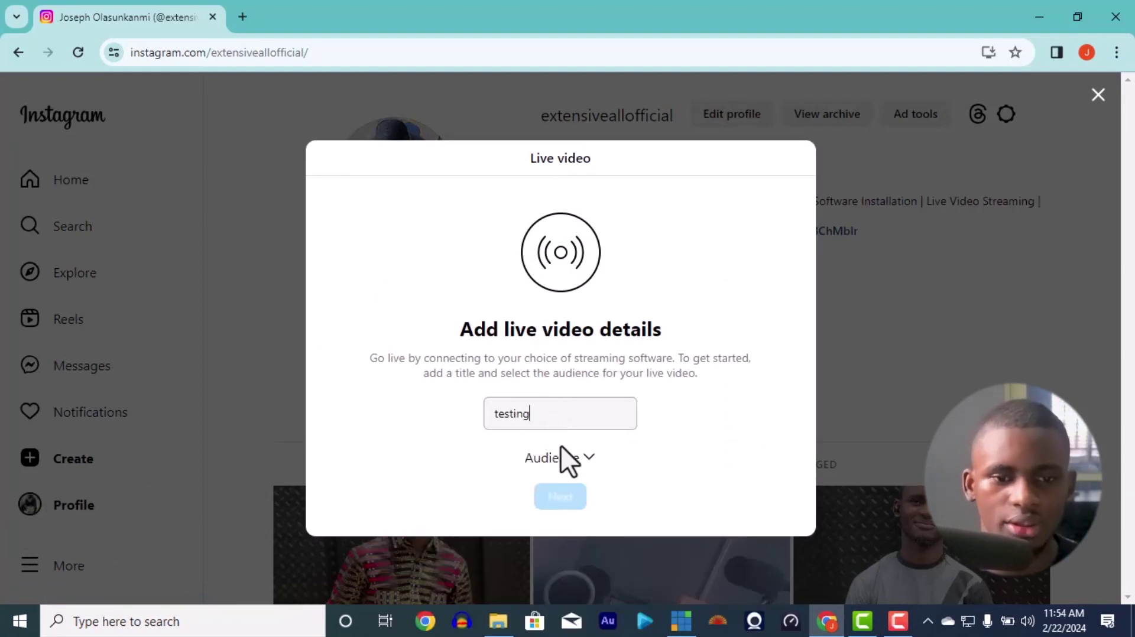
# Step: Set the live video audience to Practice and continue to the stream URL and key page
pyautogui.click(572, 467)
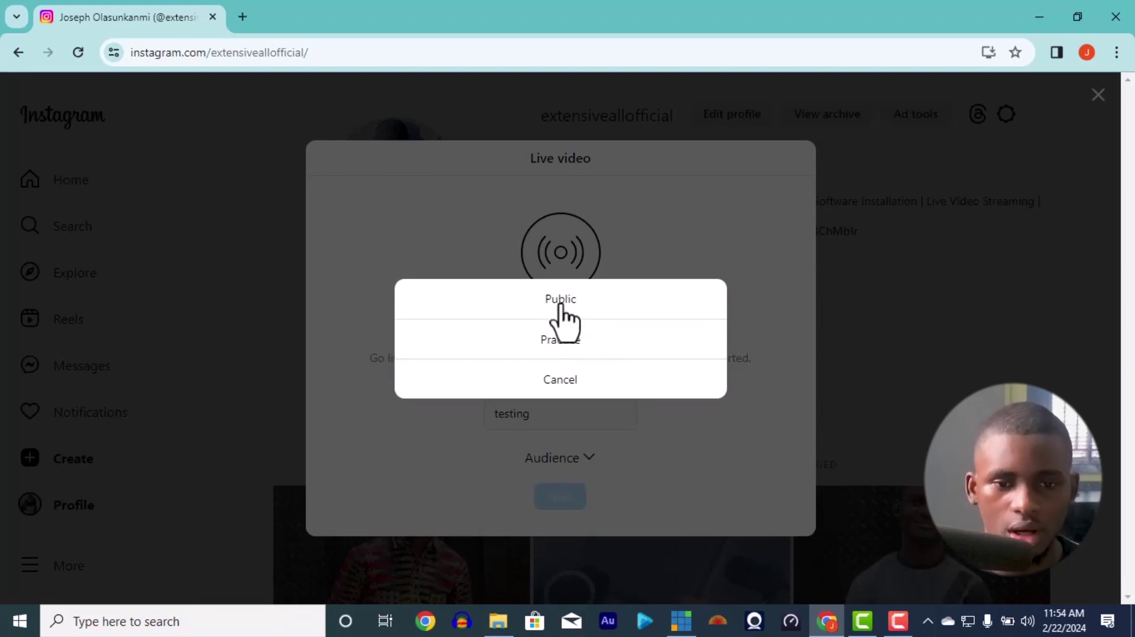
pyautogui.click(558, 348)
pyautogui.click(574, 504)
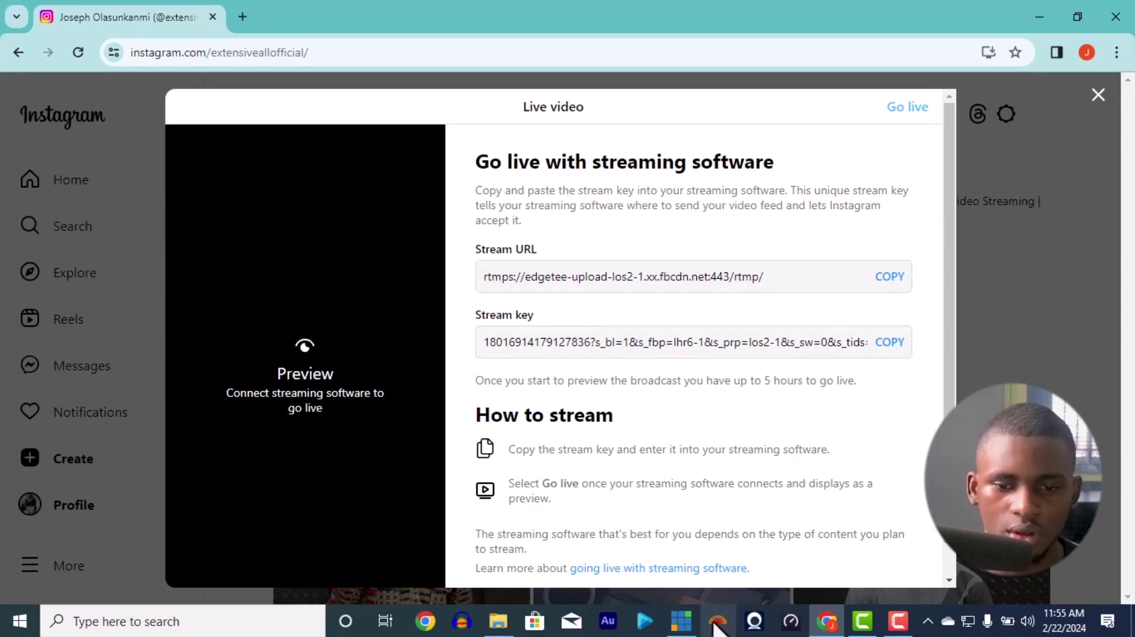
pyautogui.click(681, 620)
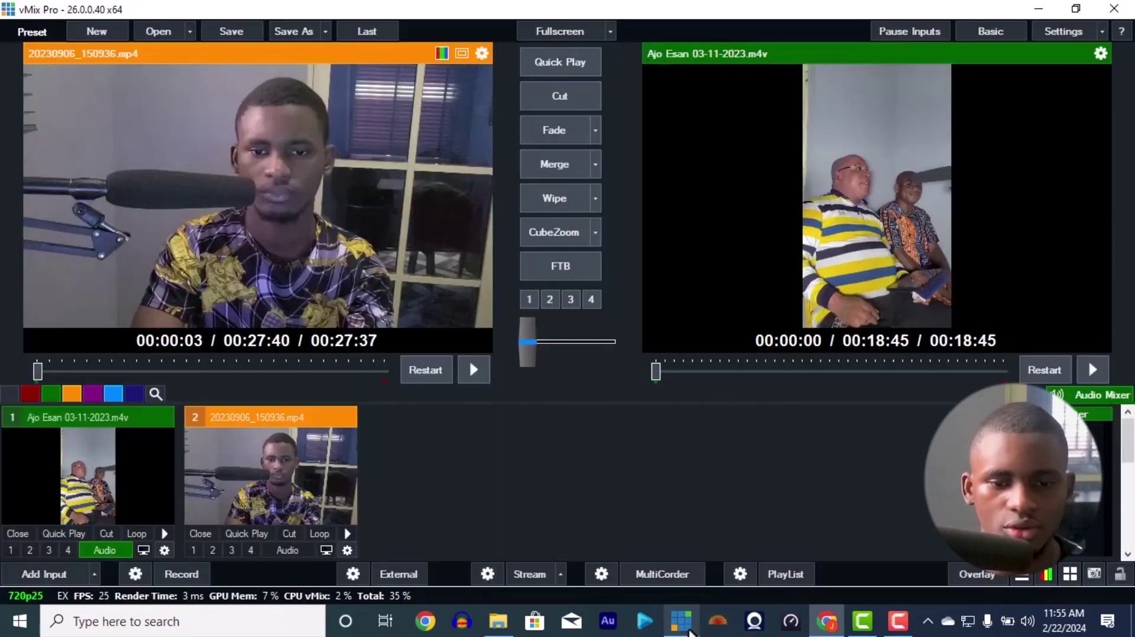
# Step: Set the vMix stream destination to Custom RTMP Server and empty its URL and Stream Key fields
pyautogui.click(489, 574)
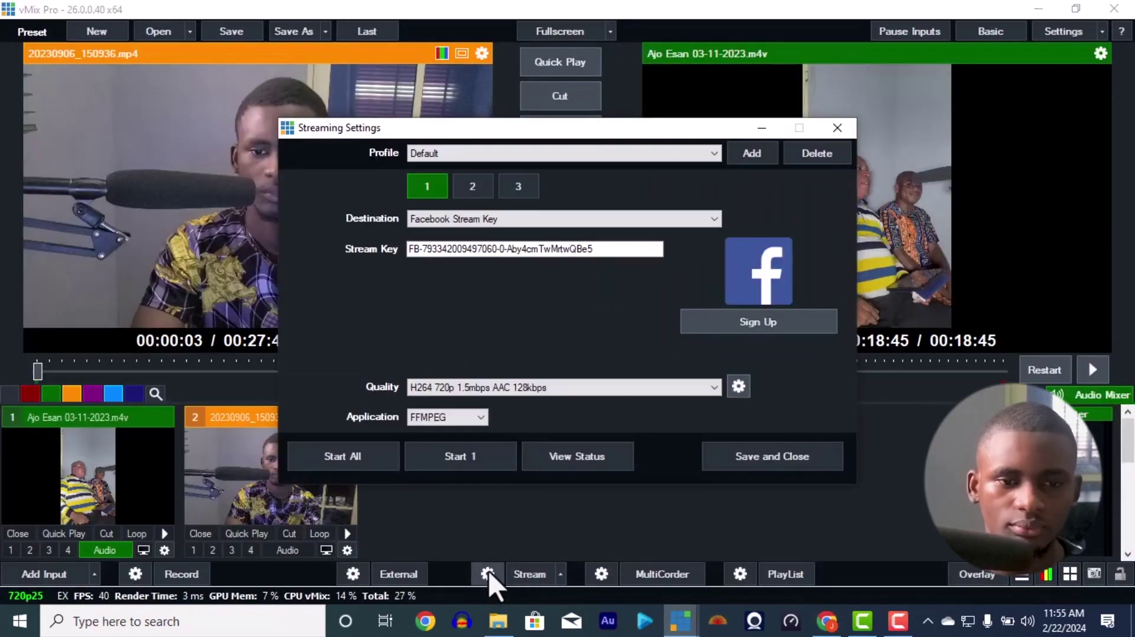
pyautogui.click(528, 224)
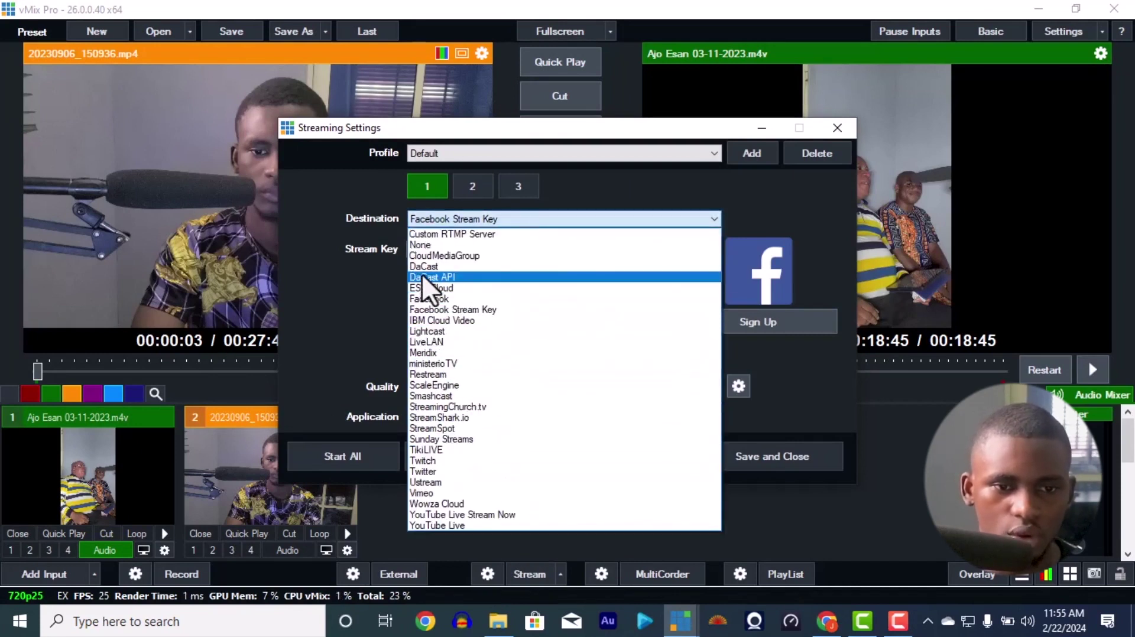
pyautogui.click(491, 234)
pyautogui.tripleClick(504, 246)
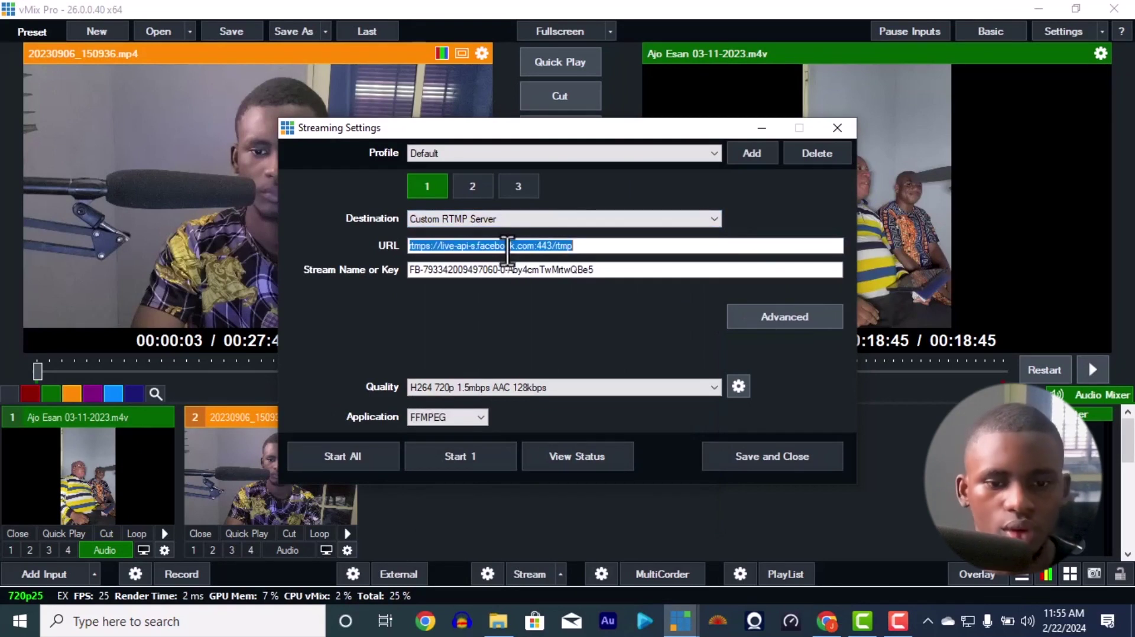
pyautogui.press('BackSpace')
pyautogui.tripleClick(513, 270)
pyautogui.press('BackSpace')
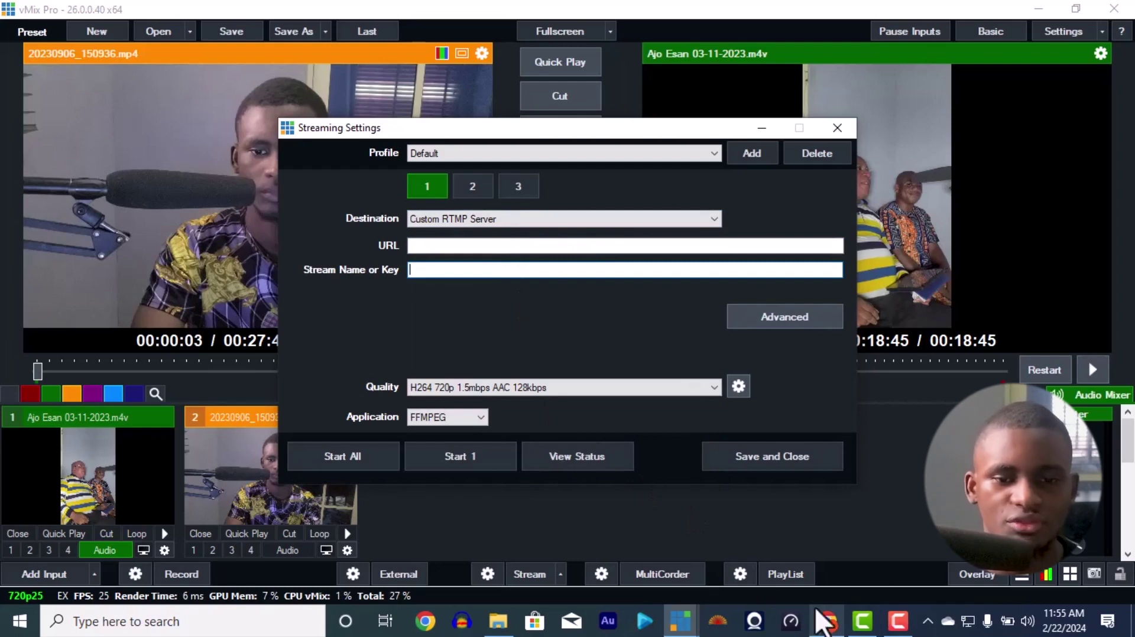
pyautogui.click(828, 621)
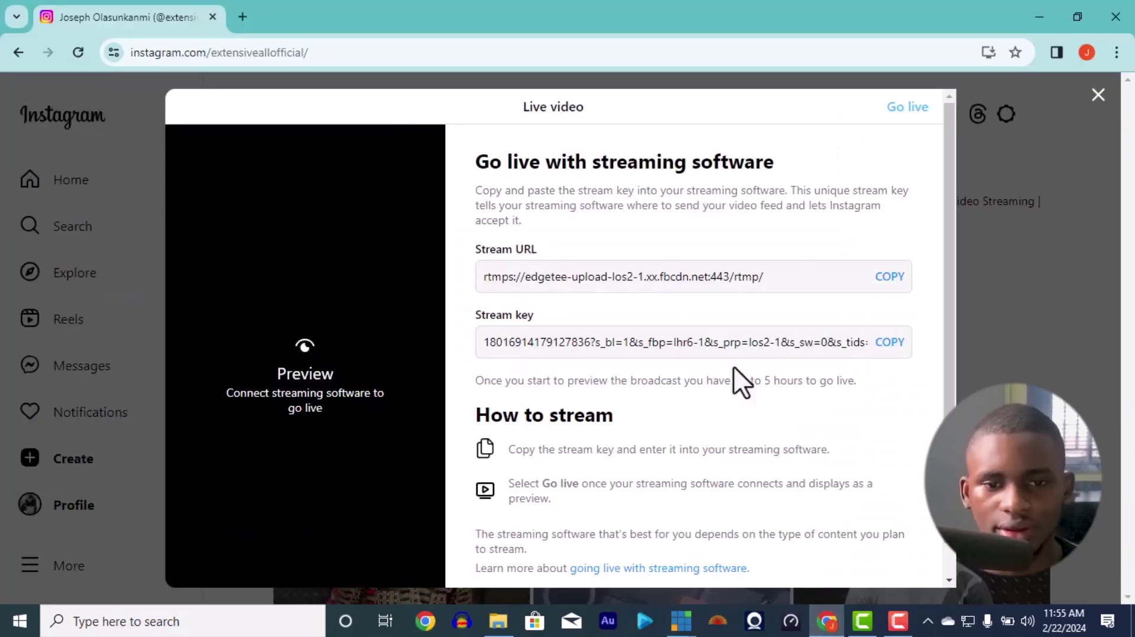
# Step: Copy Instagram's stream URL into vMix's custom RTMP URL field
pyautogui.click(890, 277)
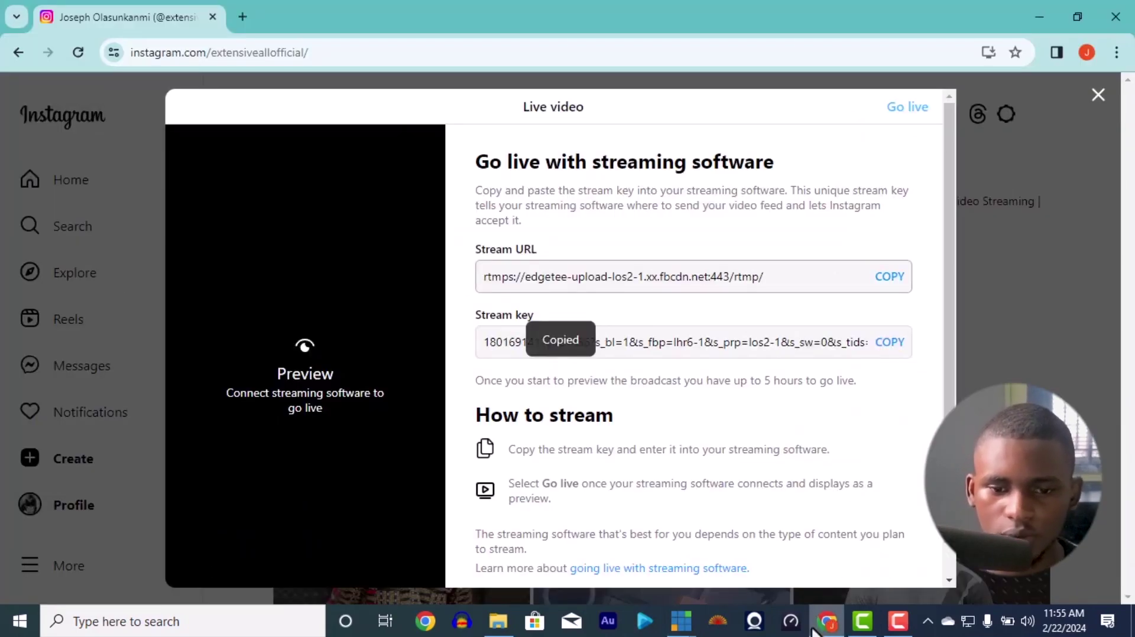
pyautogui.moveTo(681, 621)
pyautogui.click(735, 541)
pyautogui.click(608, 248)
pyautogui.hotkey('ctrl', 'v')
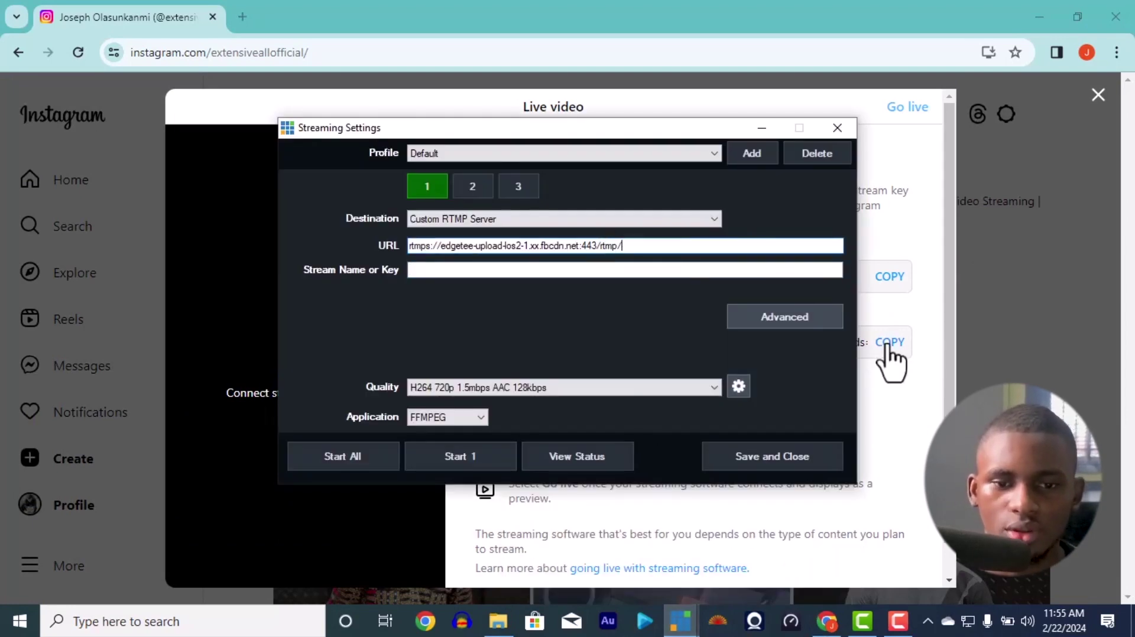
# Step: Copy Instagram's stream key into vMix's Stream Name or Key field
pyautogui.click(889, 343)
pyautogui.moveTo(681, 621)
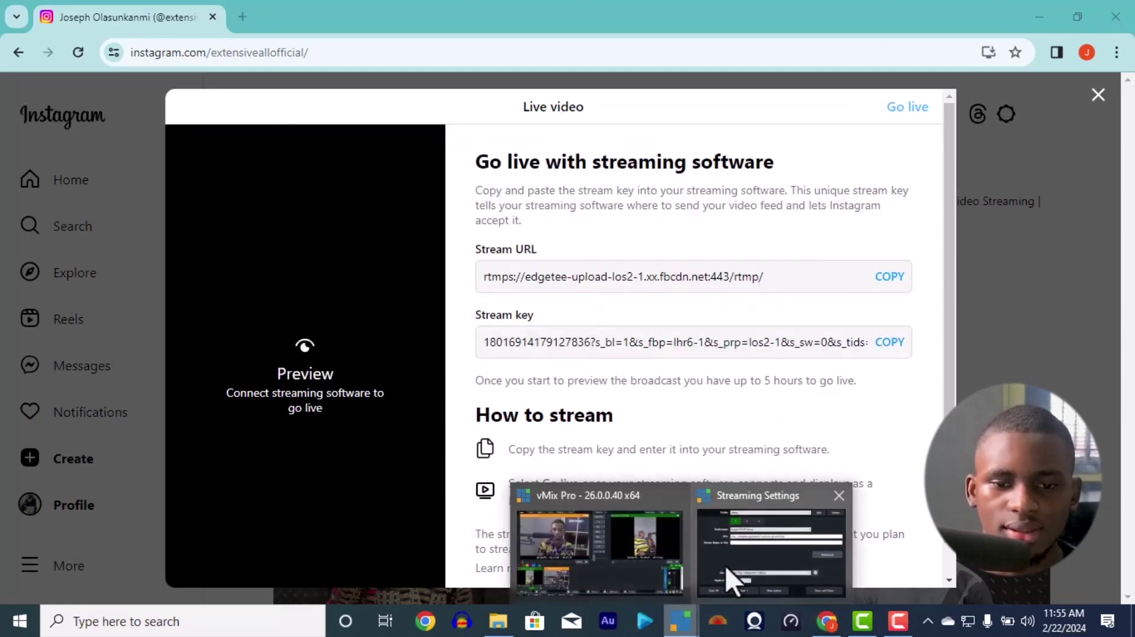
pyautogui.click(703, 550)
pyautogui.click(621, 272)
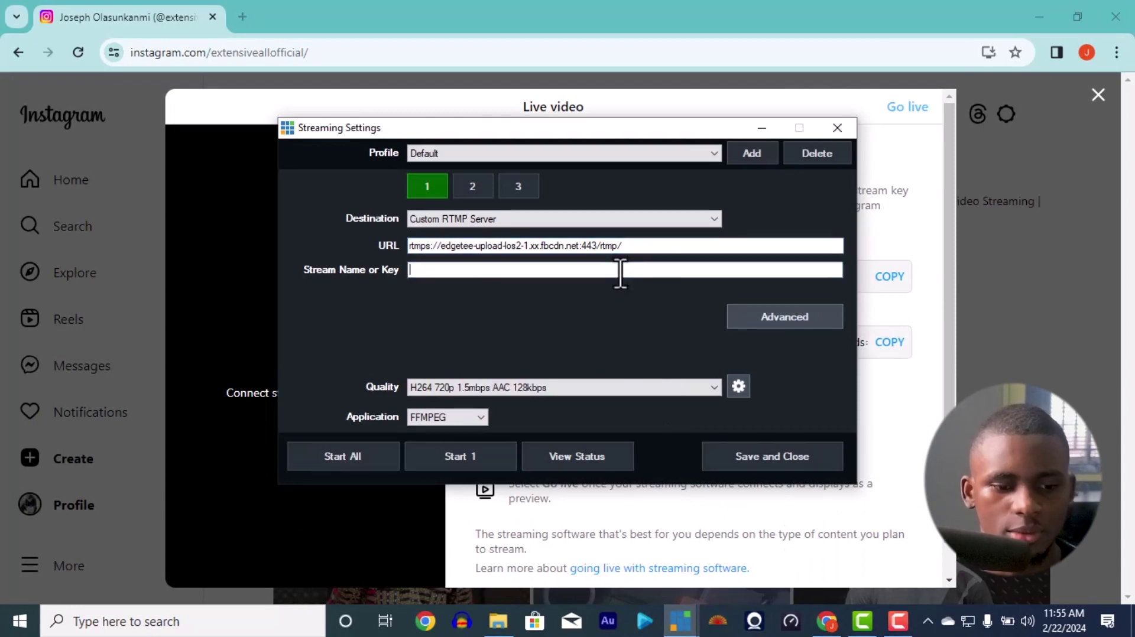
pyautogui.hotkey('ctrl', 'v')
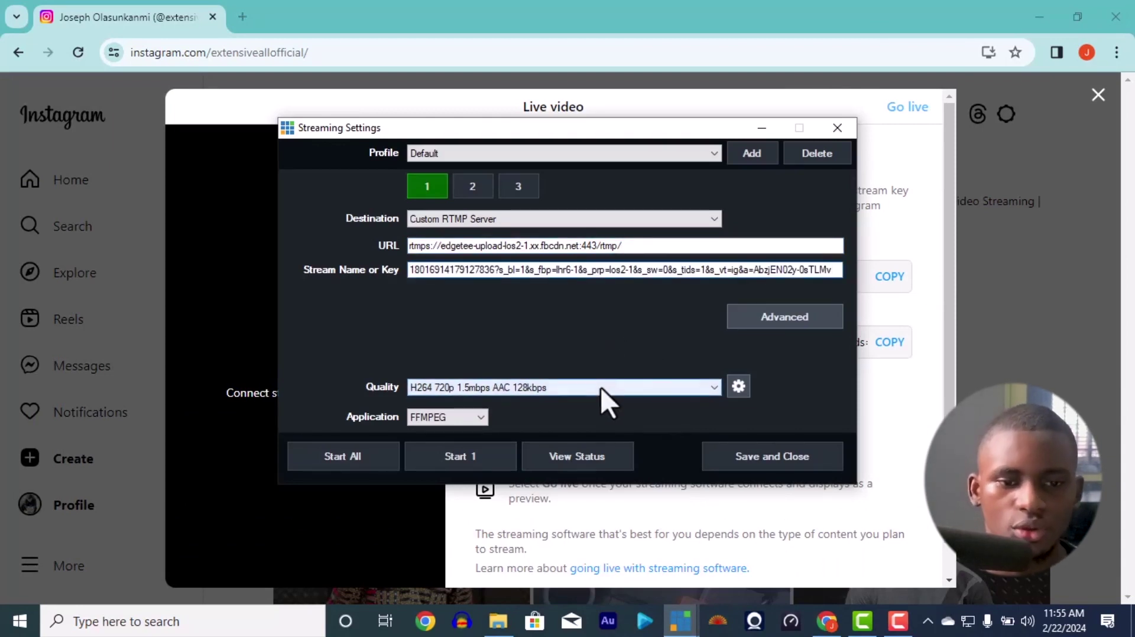
# Step: Review Streaming Quality's 1280 x 720 encode size and keep the aspect ratio at Original
pyautogui.click(728, 389)
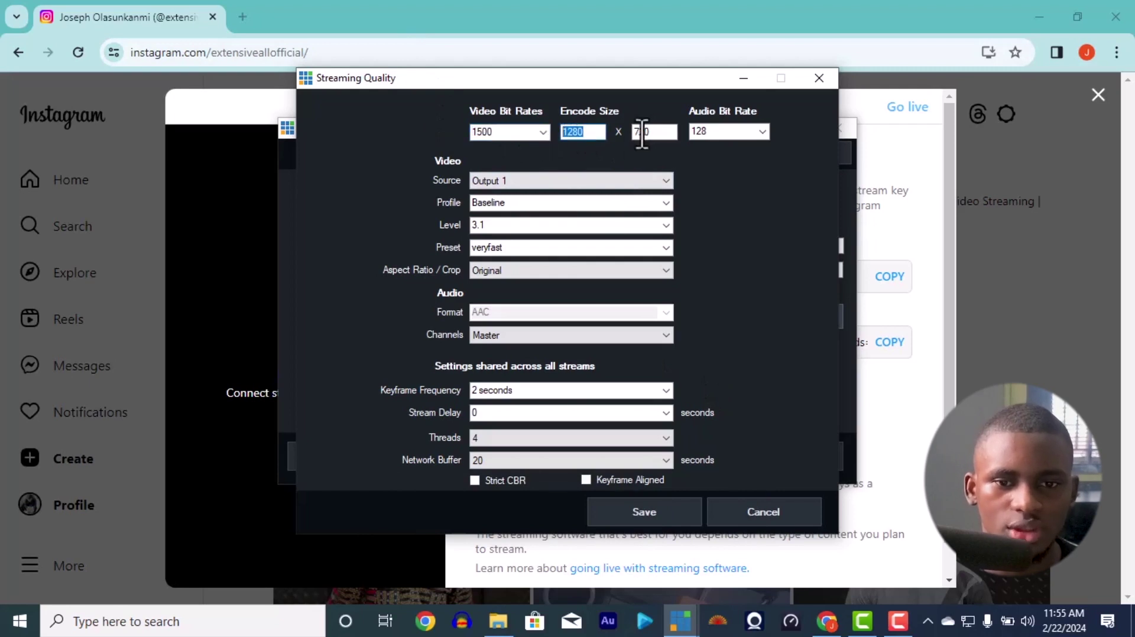
pyautogui.press('Tab')
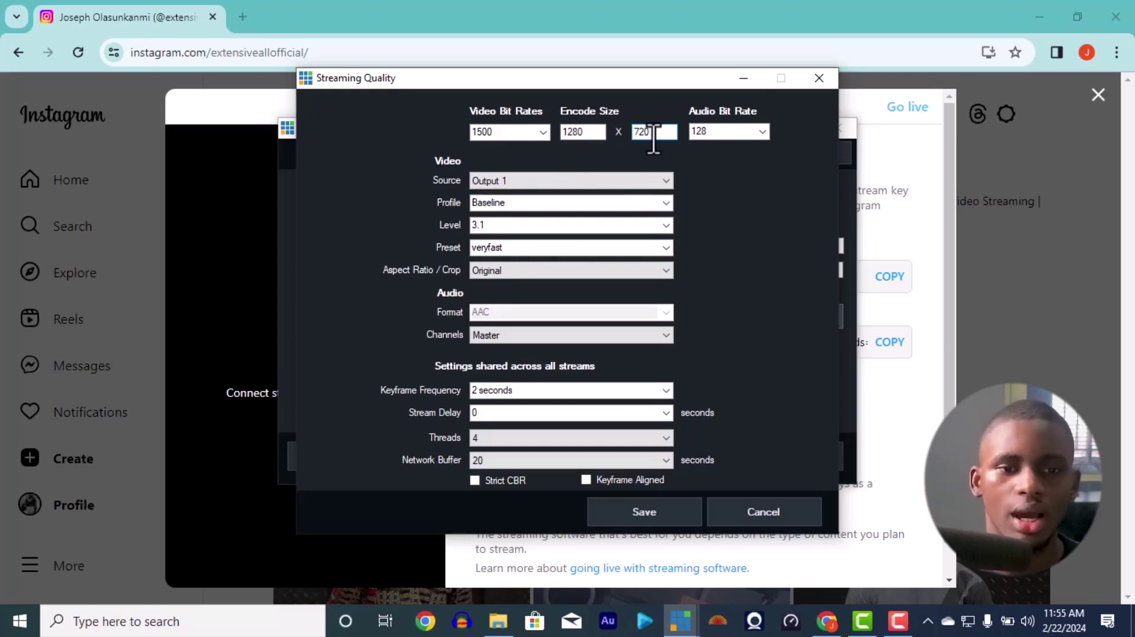
pyautogui.click(649, 224)
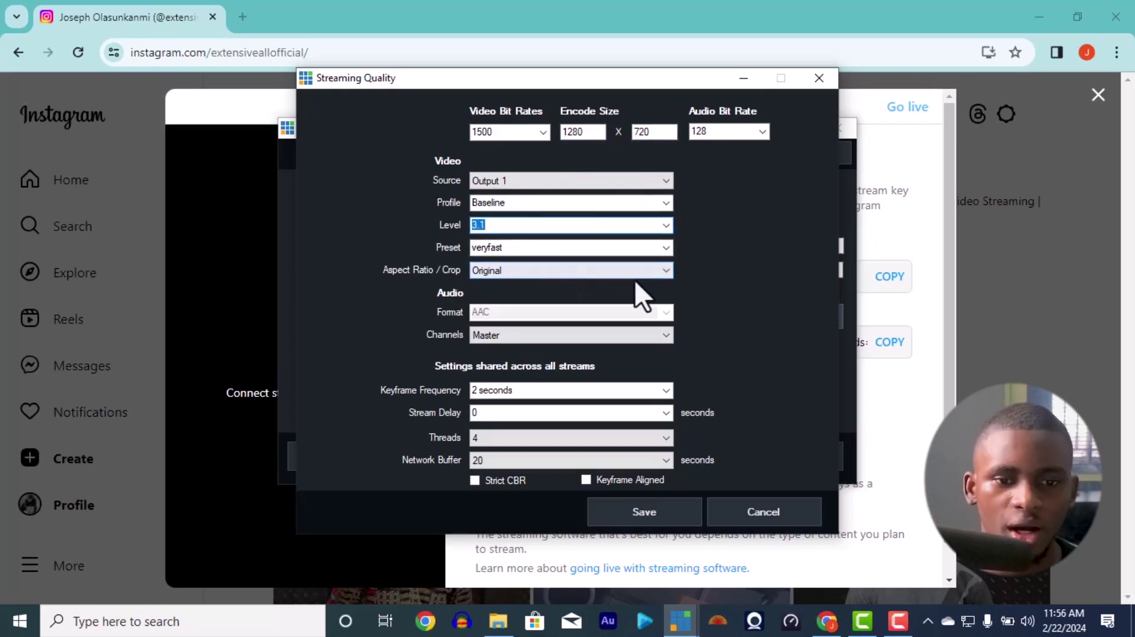
pyautogui.click(642, 273)
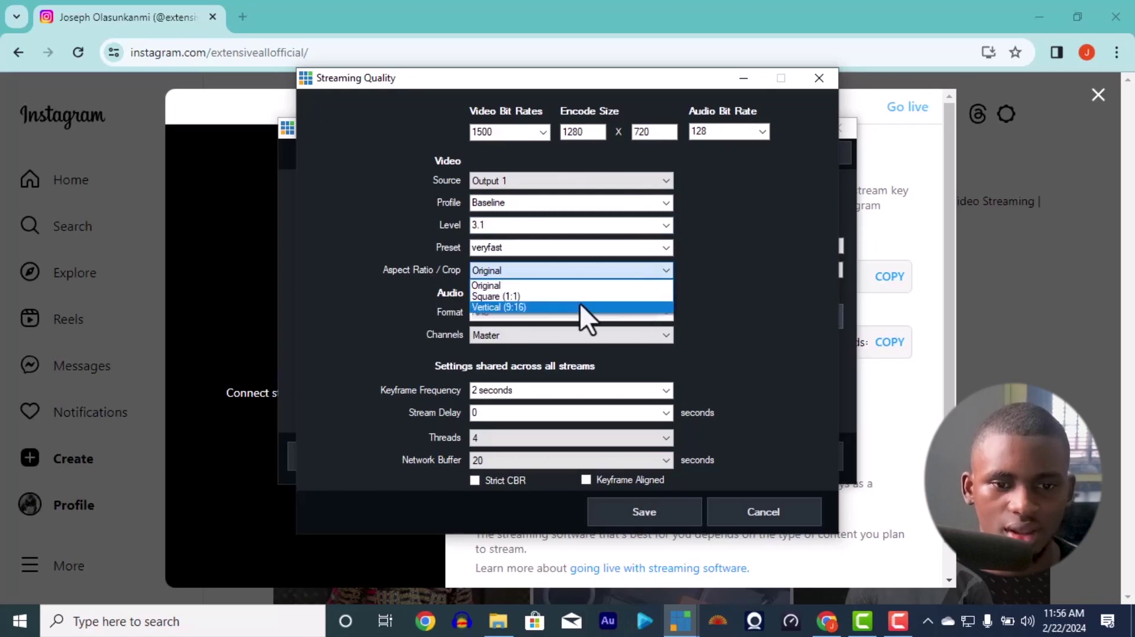
pyautogui.click(707, 284)
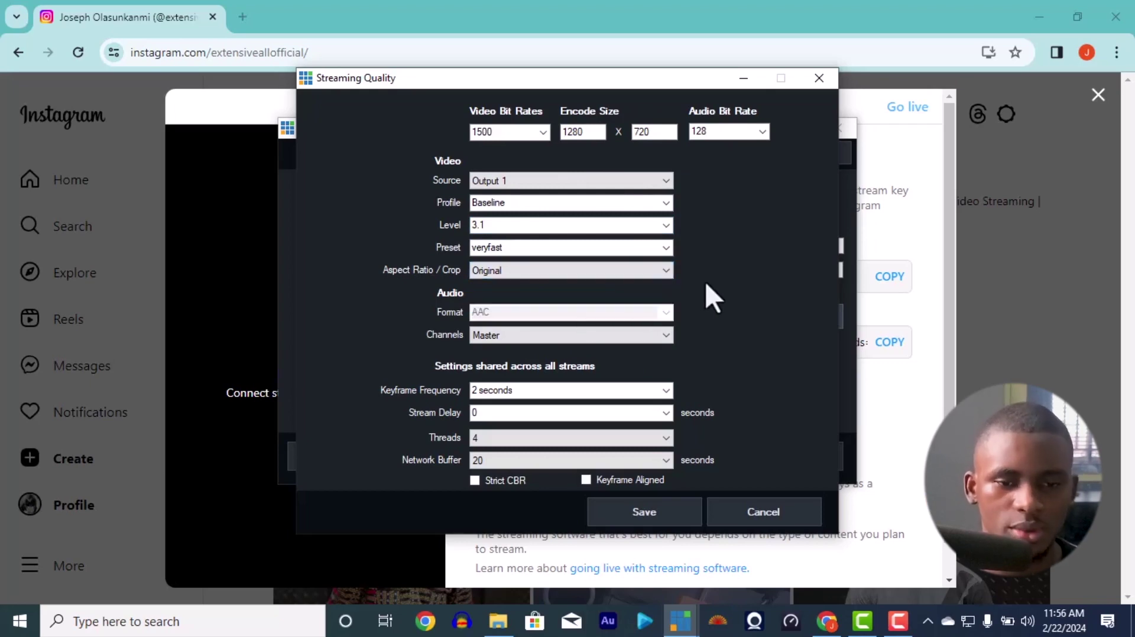
pyautogui.click(680, 621)
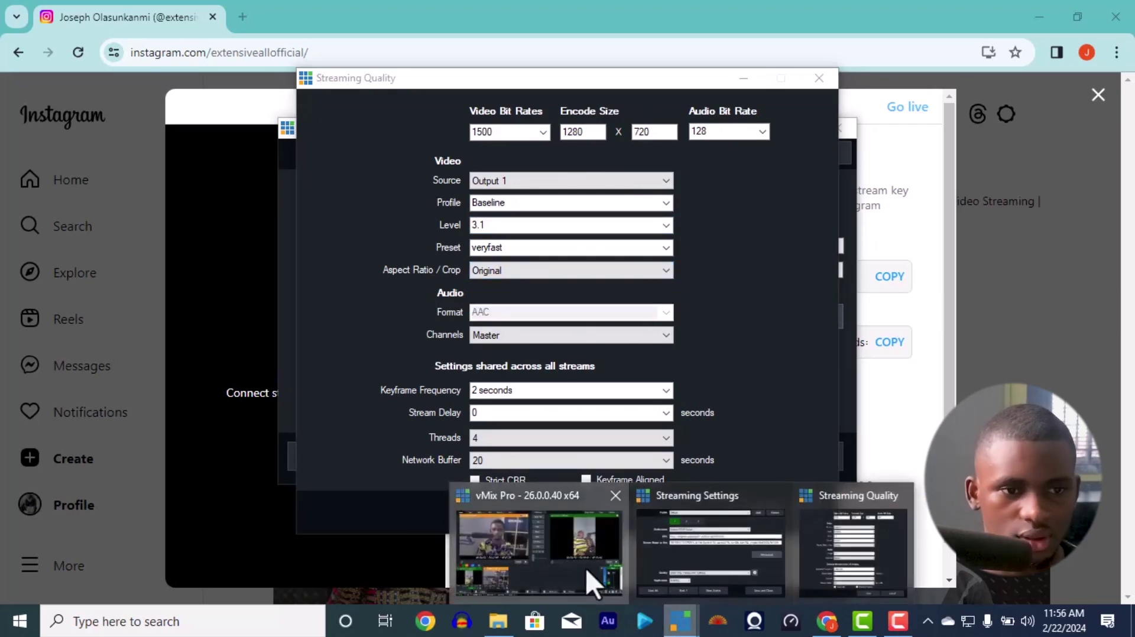
# Step: Pick the Facebook H264 720p 1.5mbps AAC 128kbps quality preset, then Save and Close
pyautogui.click(586, 568)
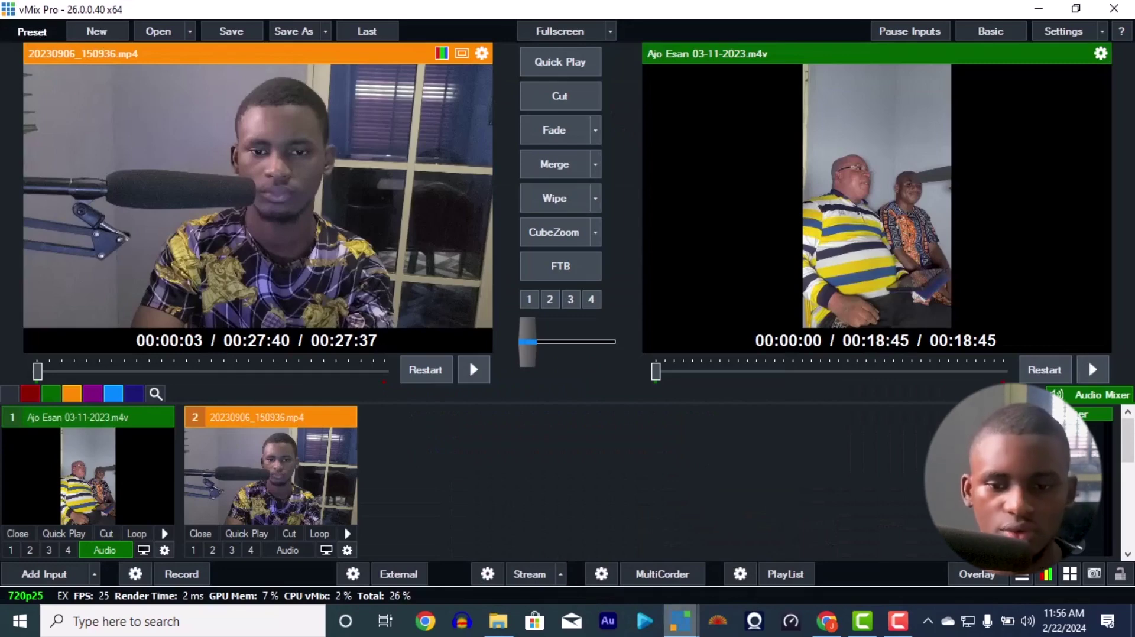
pyautogui.click(813, 591)
pyautogui.click(680, 622)
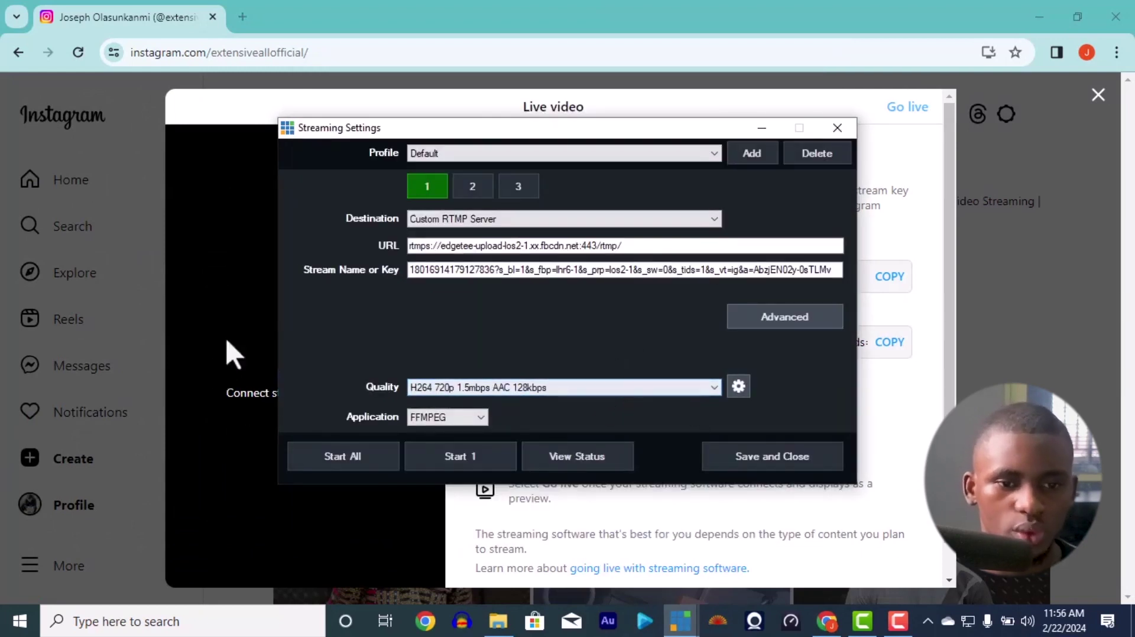
pyautogui.click(608, 392)
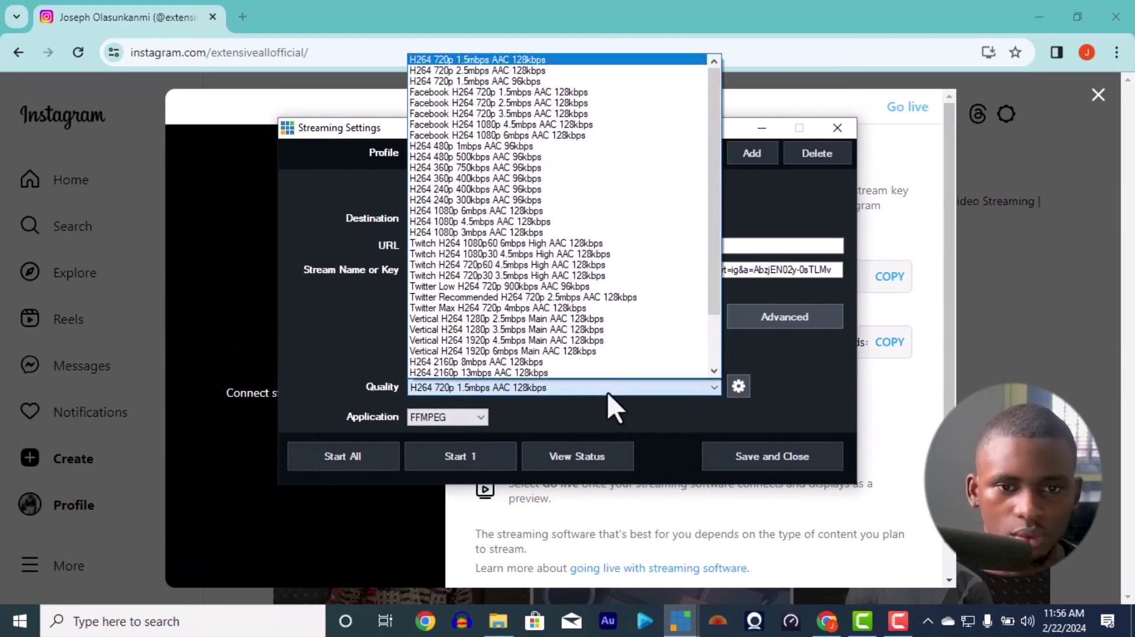
pyautogui.click(543, 93)
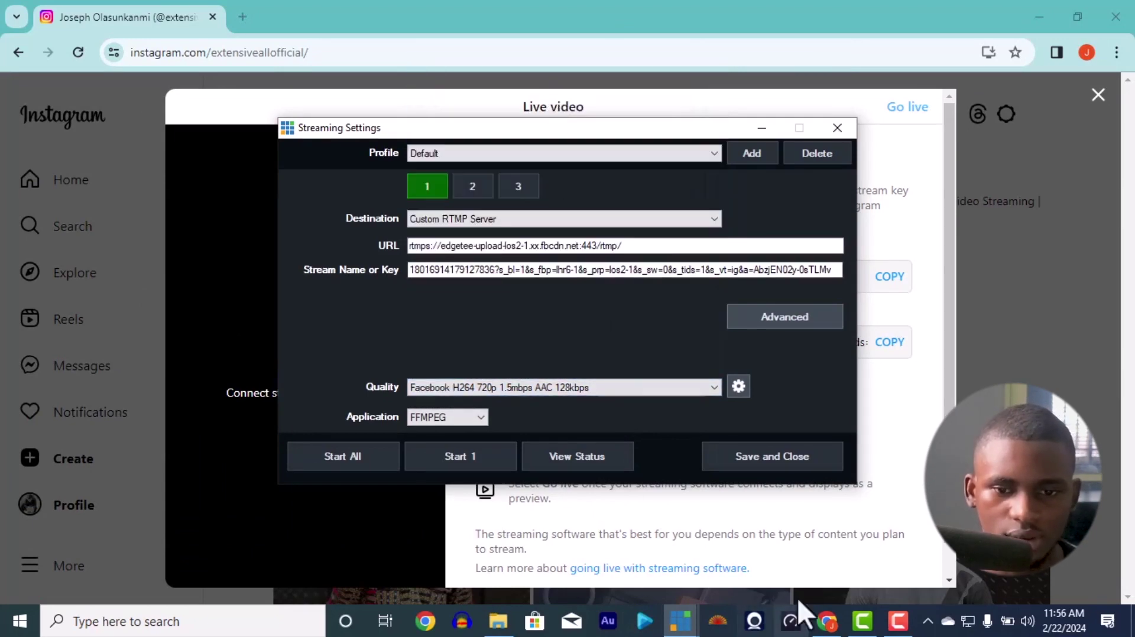
pyautogui.click(761, 456)
# Step: Start Stream 1, mute Input 1's audio, and check the feed in Instagram's preview
pyautogui.click(681, 621)
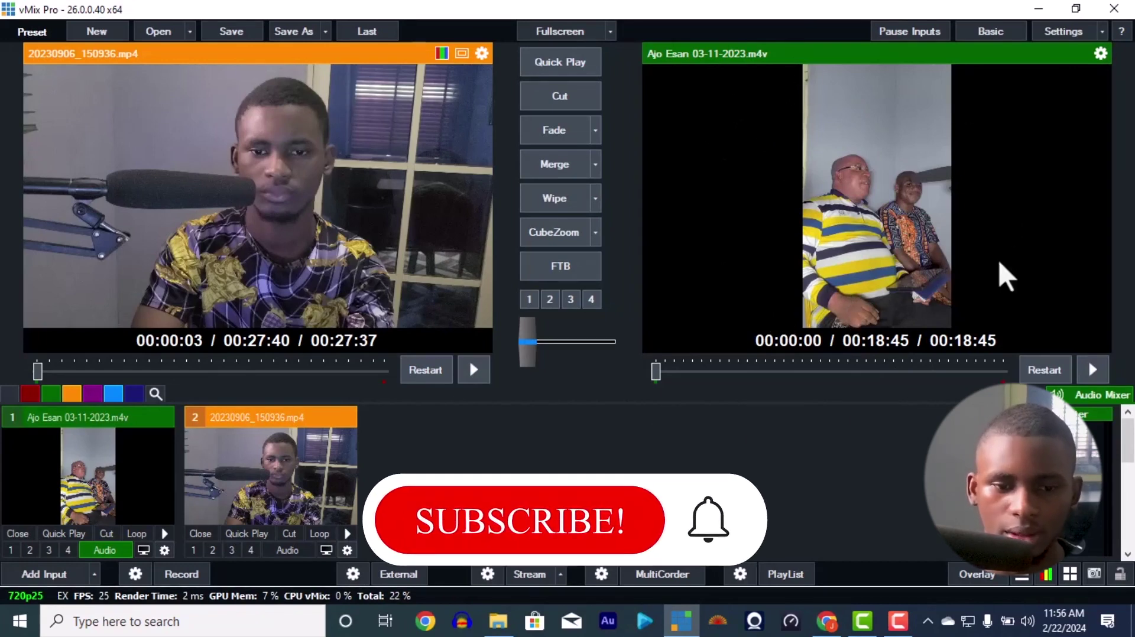
pyautogui.click(528, 573)
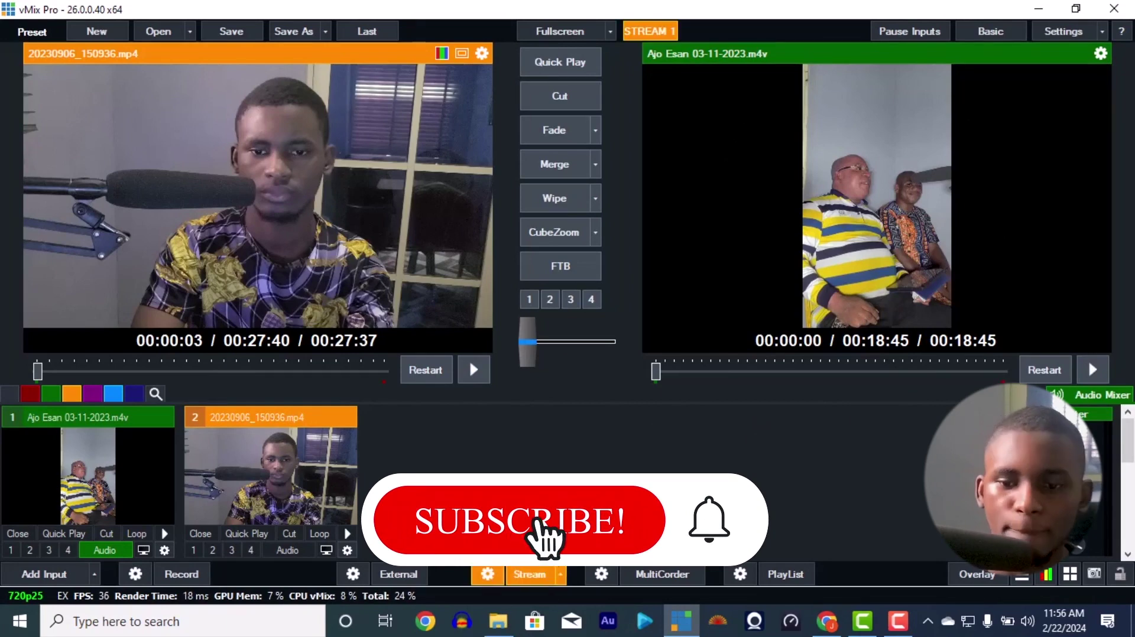
pyautogui.click(105, 550)
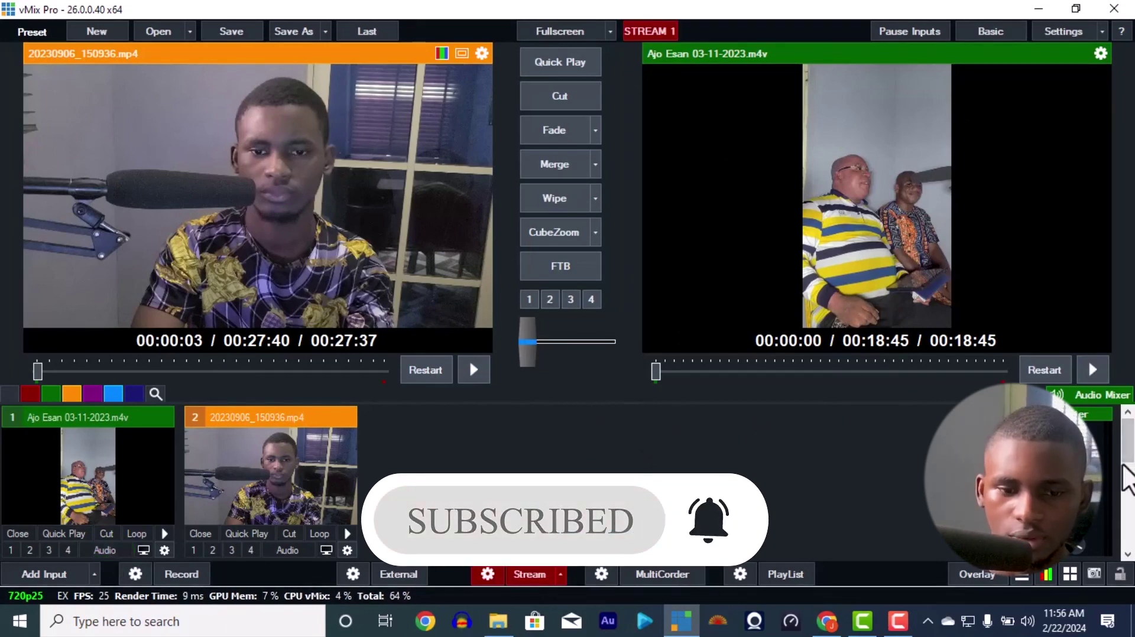
pyautogui.click(826, 621)
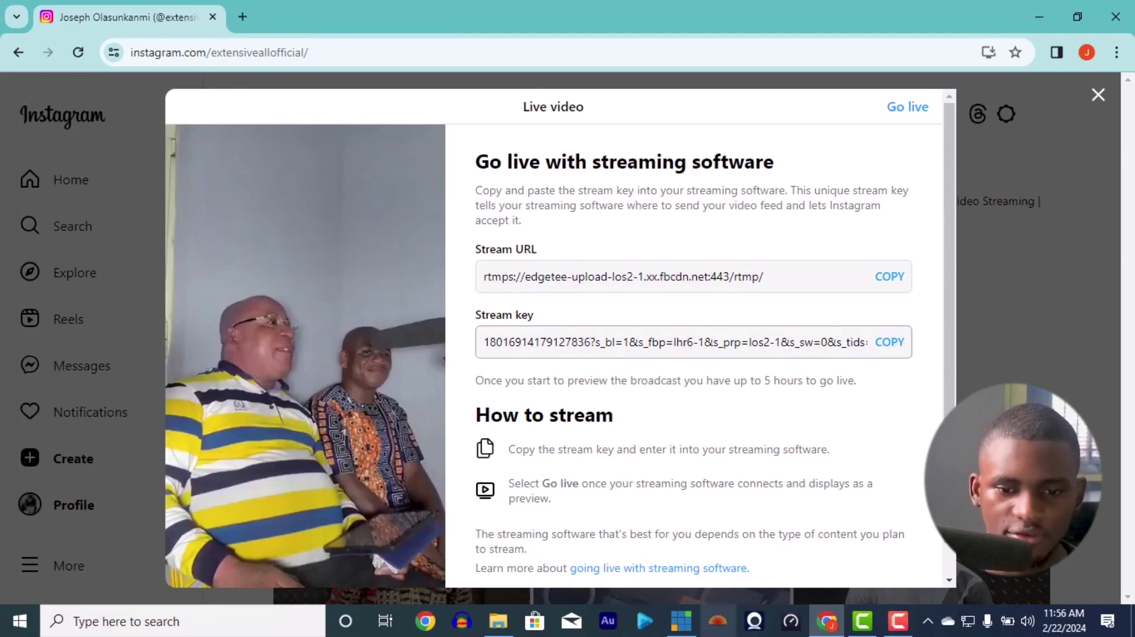
# Step: Play the Output input in vMix, then go live in Instagram's Live video dialog
pyautogui.click(682, 630)
pyautogui.click(1092, 371)
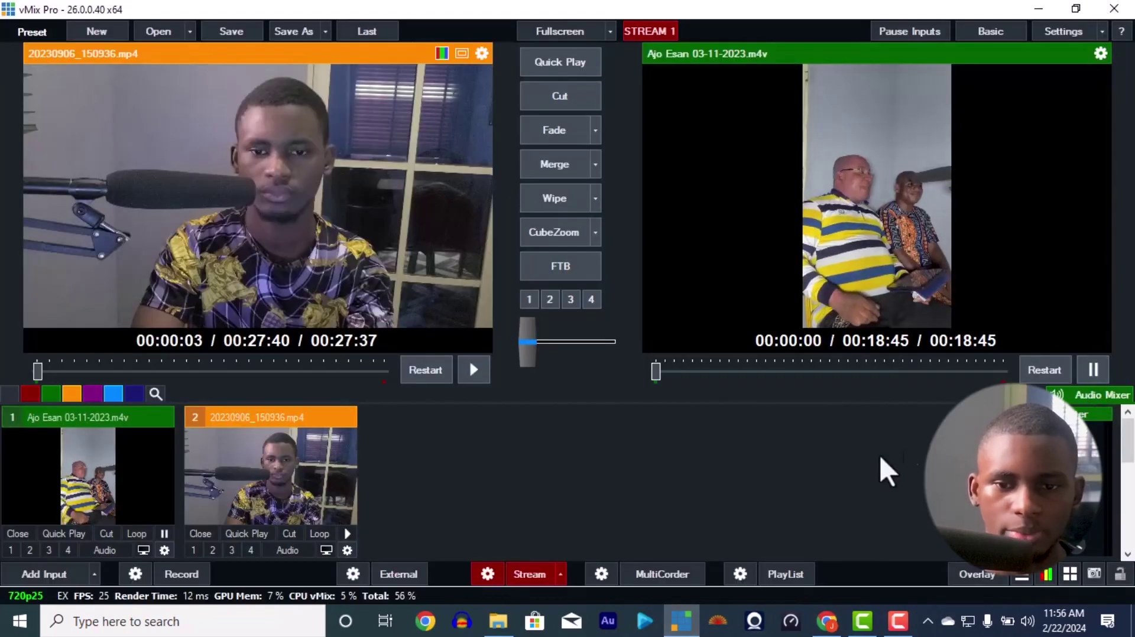
pyautogui.click(827, 620)
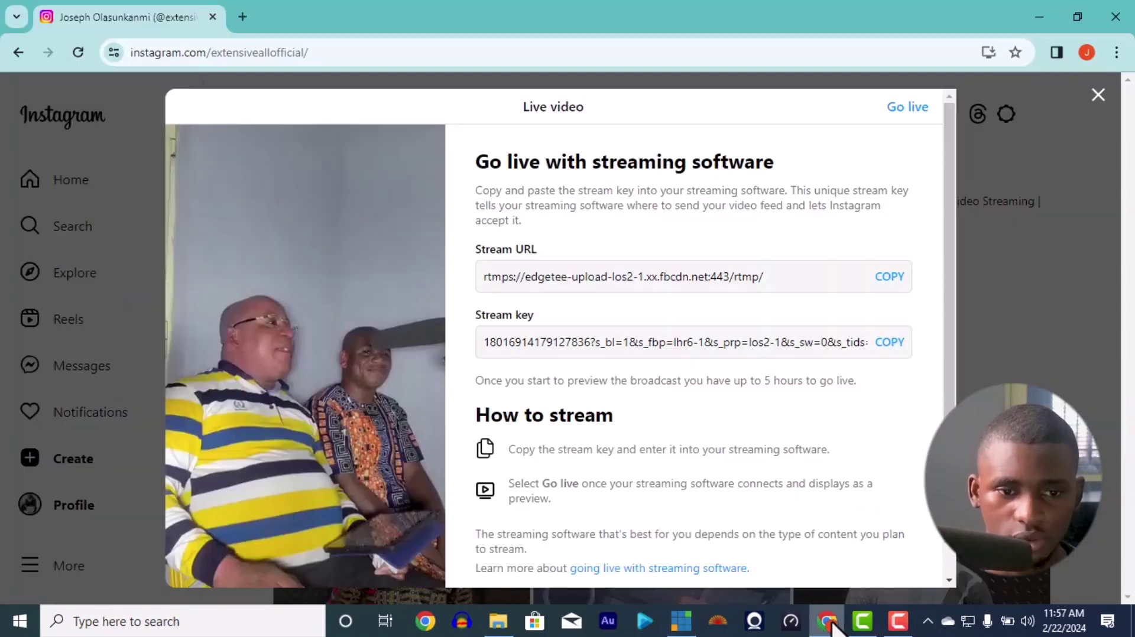
pyautogui.scroll(-1, 566, 430)
pyautogui.scroll(1, 567, 430)
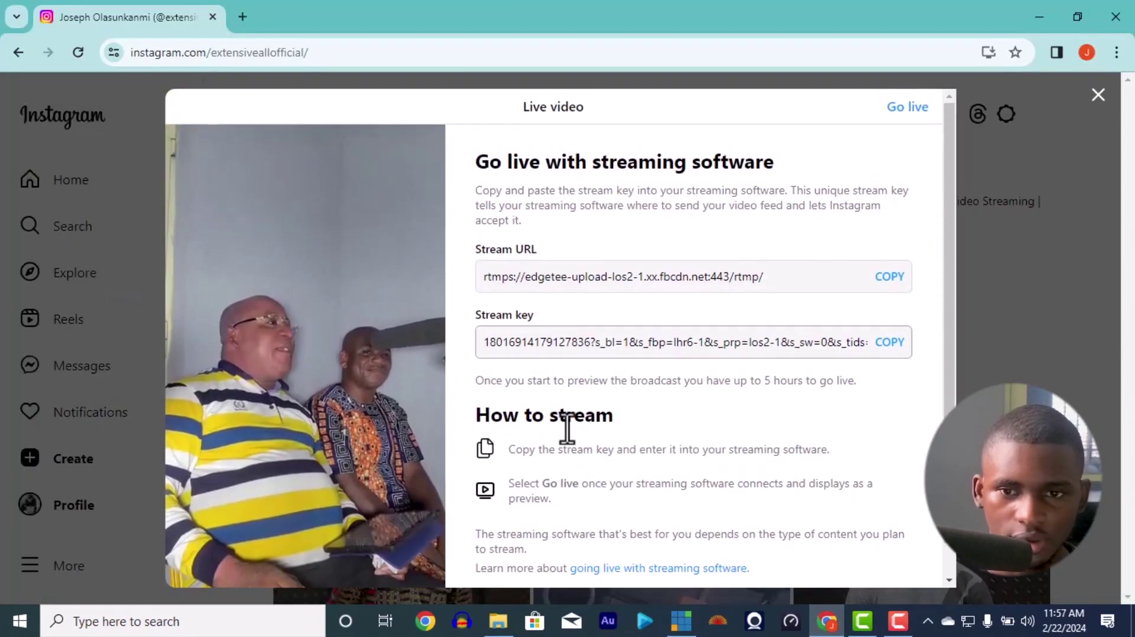
pyautogui.click(901, 121)
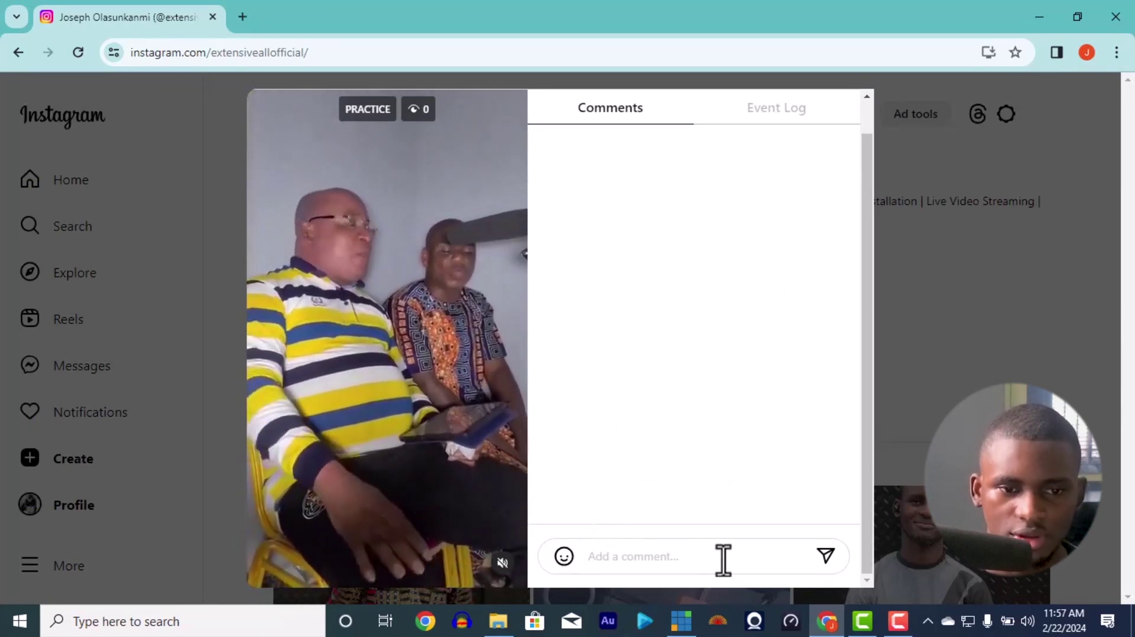
# Step: Turn on the Ajo Esan input's audio in vMix while watching the Instagram live
pyautogui.click(722, 558)
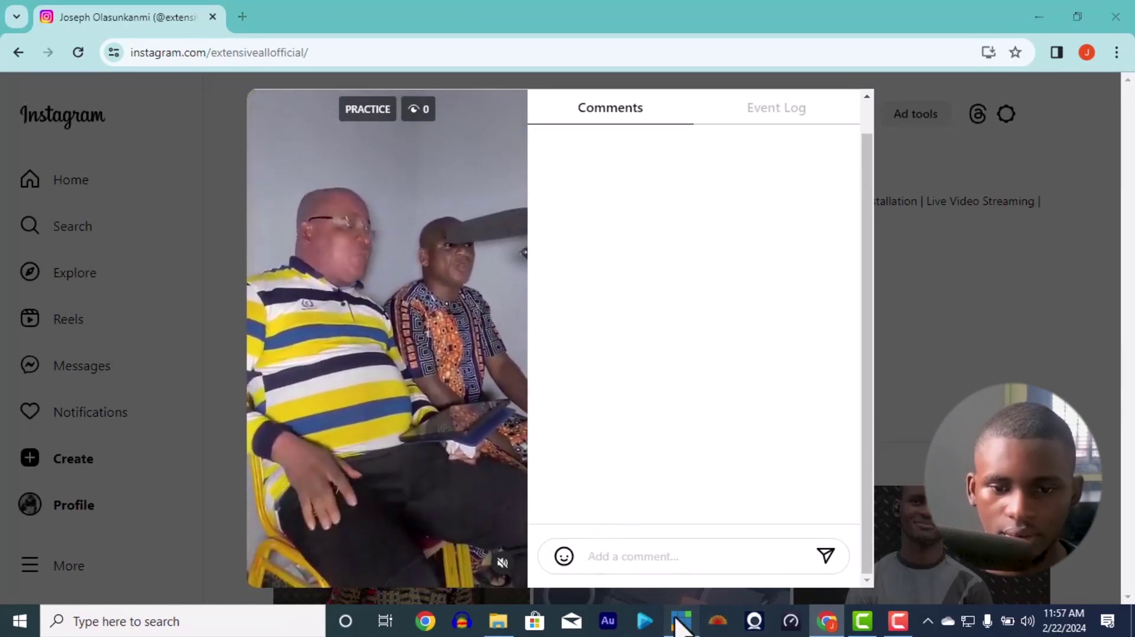
pyautogui.click(682, 621)
pyautogui.click(114, 553)
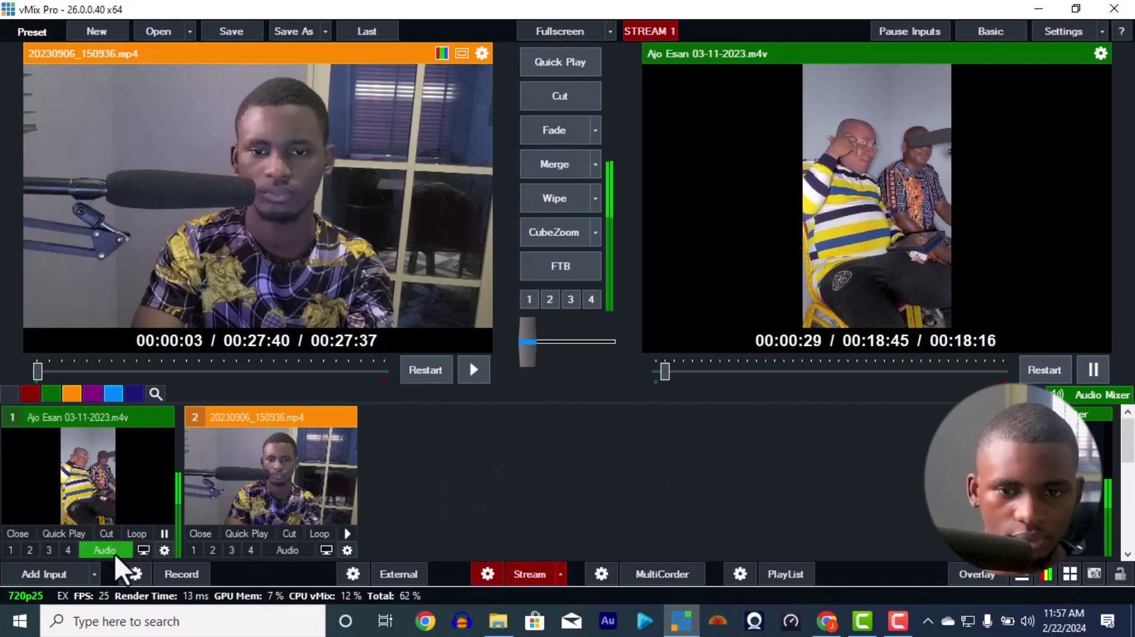
pyautogui.click(826, 621)
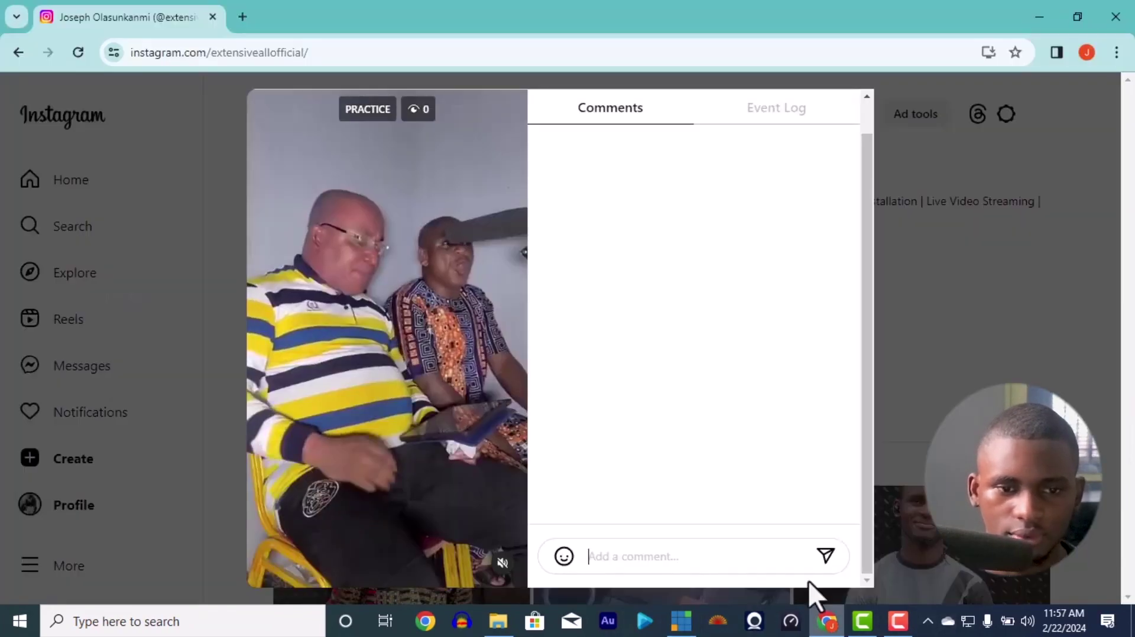
# Step: Turn the Ajo Esan audio back off and scroll up in the Instagram live view
pyautogui.click(681, 621)
pyautogui.click(113, 551)
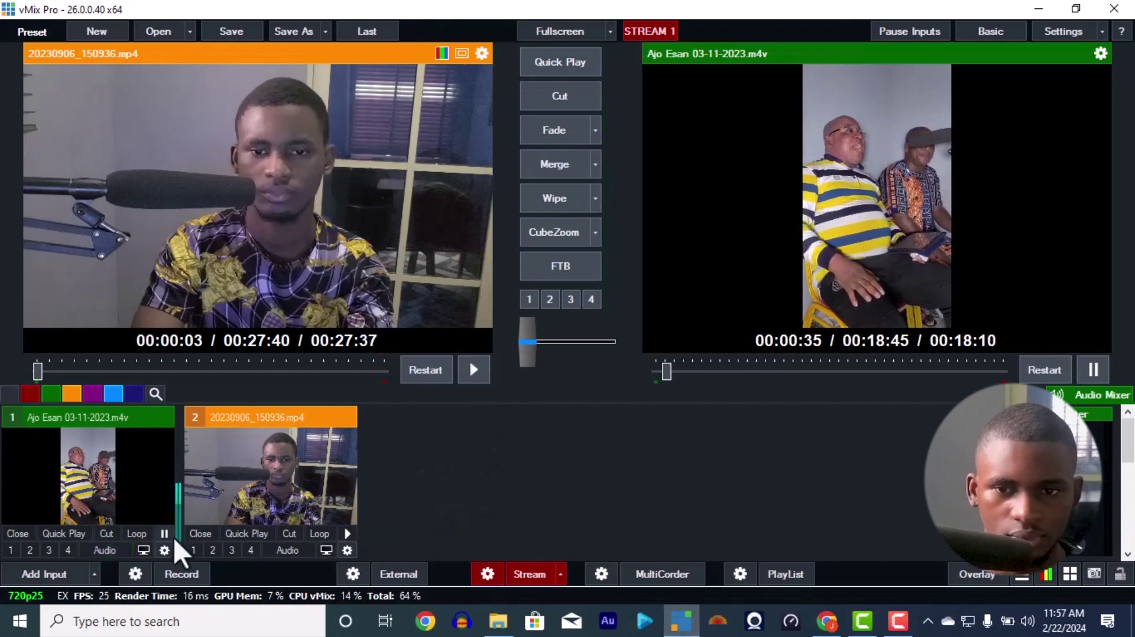
pyautogui.click(827, 621)
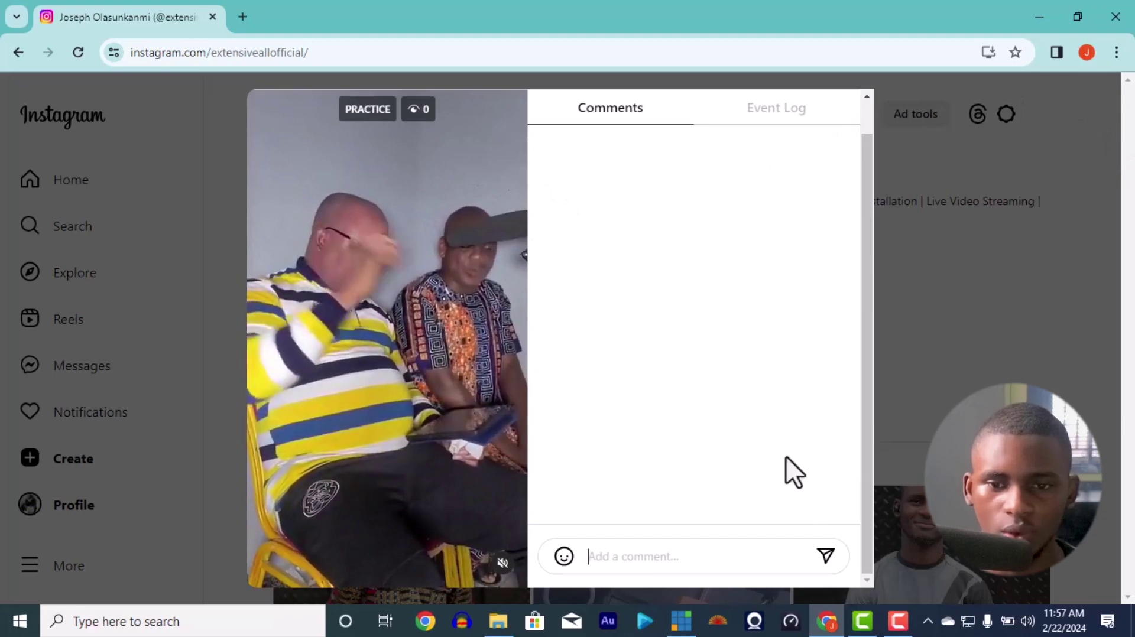
pyautogui.scroll(1, 871, 364)
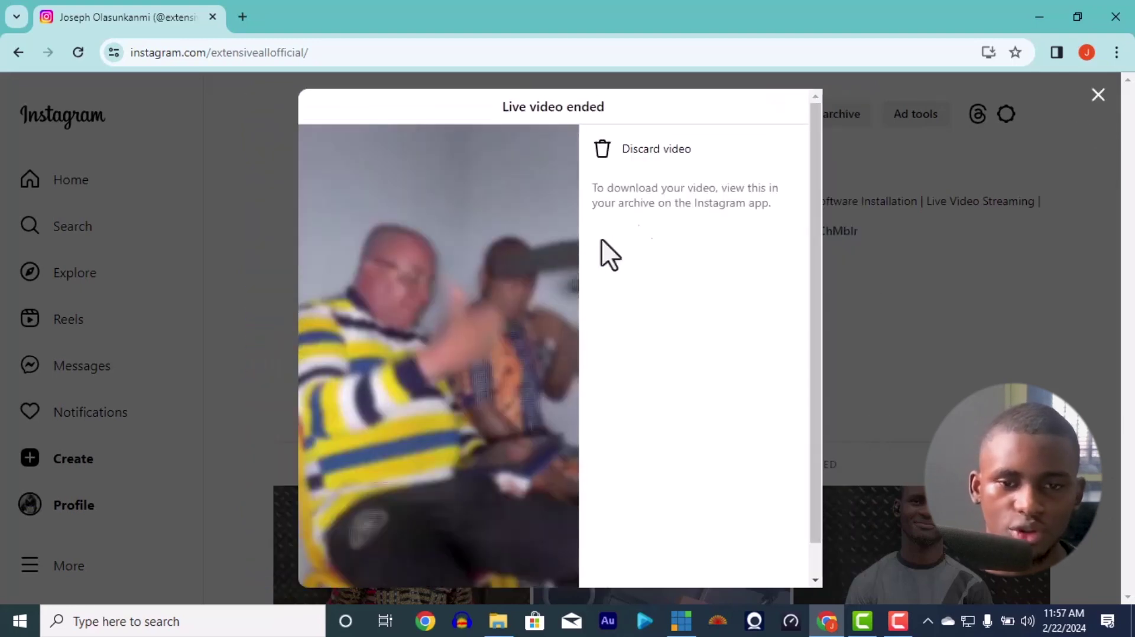
# Step: Discard the ended Instagram live video and stop the vMix stream
pyautogui.click(649, 156)
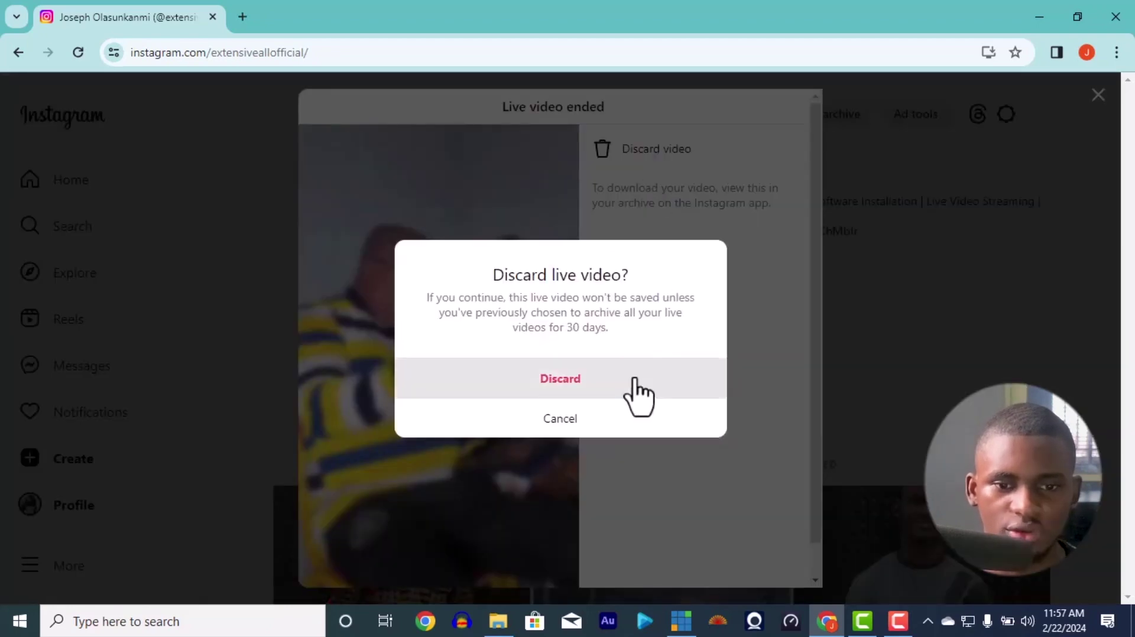
pyautogui.click(633, 386)
pyautogui.hotkey('alt', 'Tab')
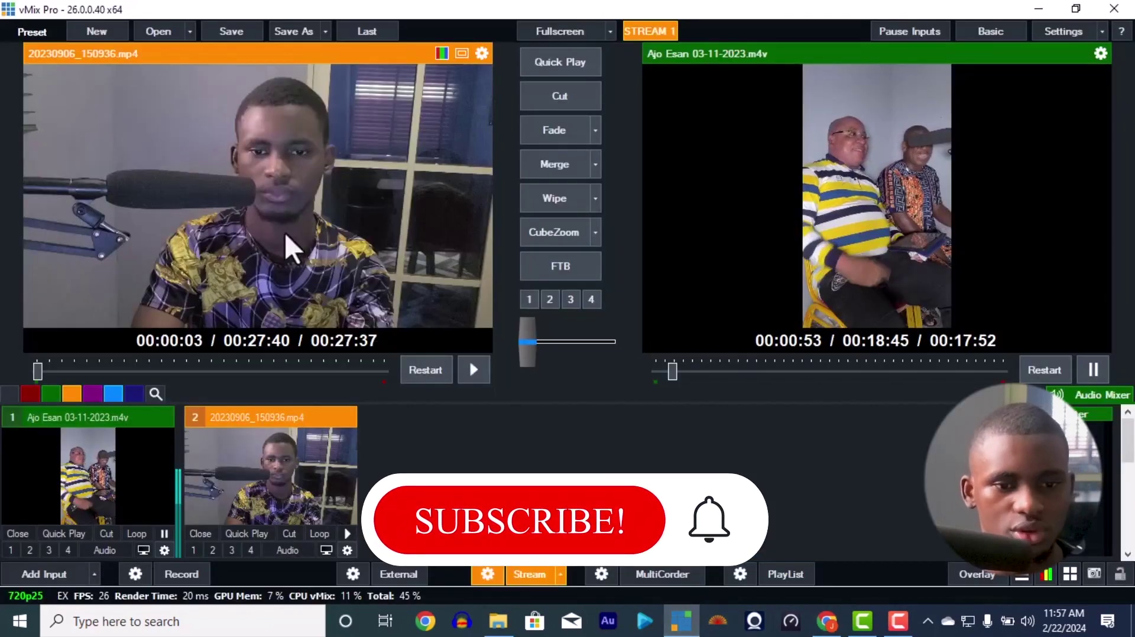
pyautogui.click(512, 573)
pyautogui.click(541, 363)
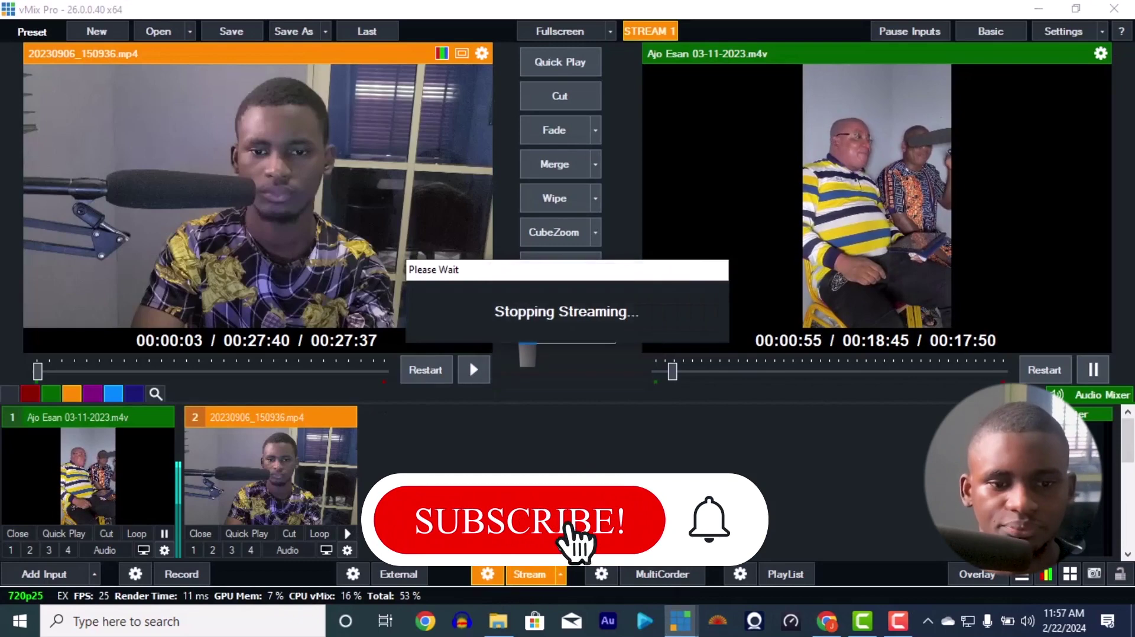
# Step: Put the webcam clip (input 2) on program, muted and looping, and open Instagram's Create menu
pyautogui.click(542, 101)
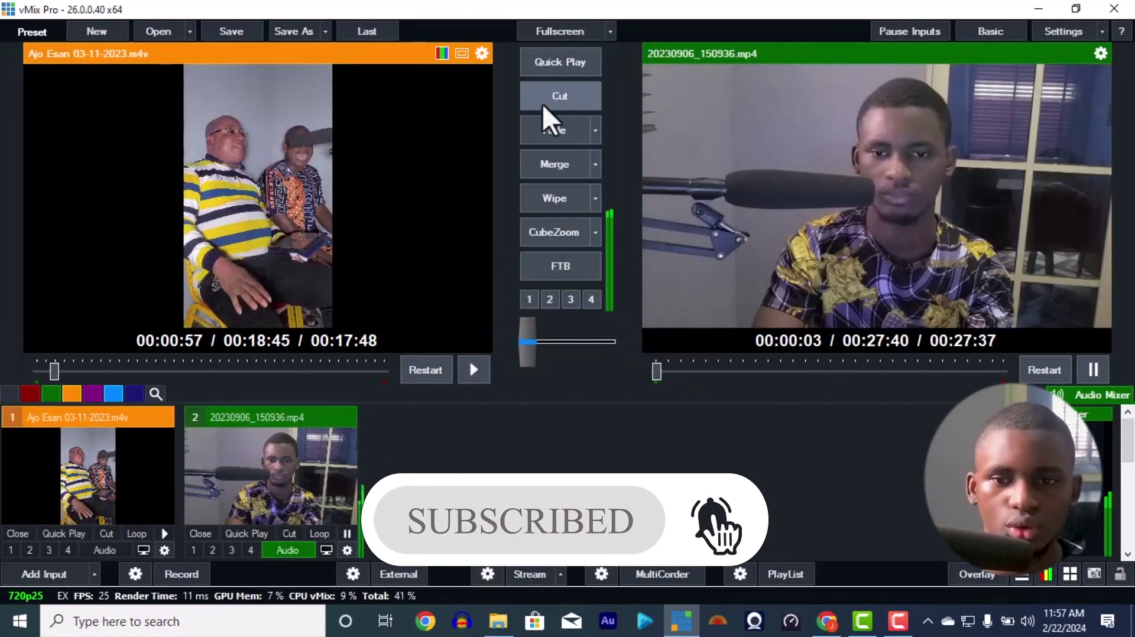
pyautogui.click(290, 545)
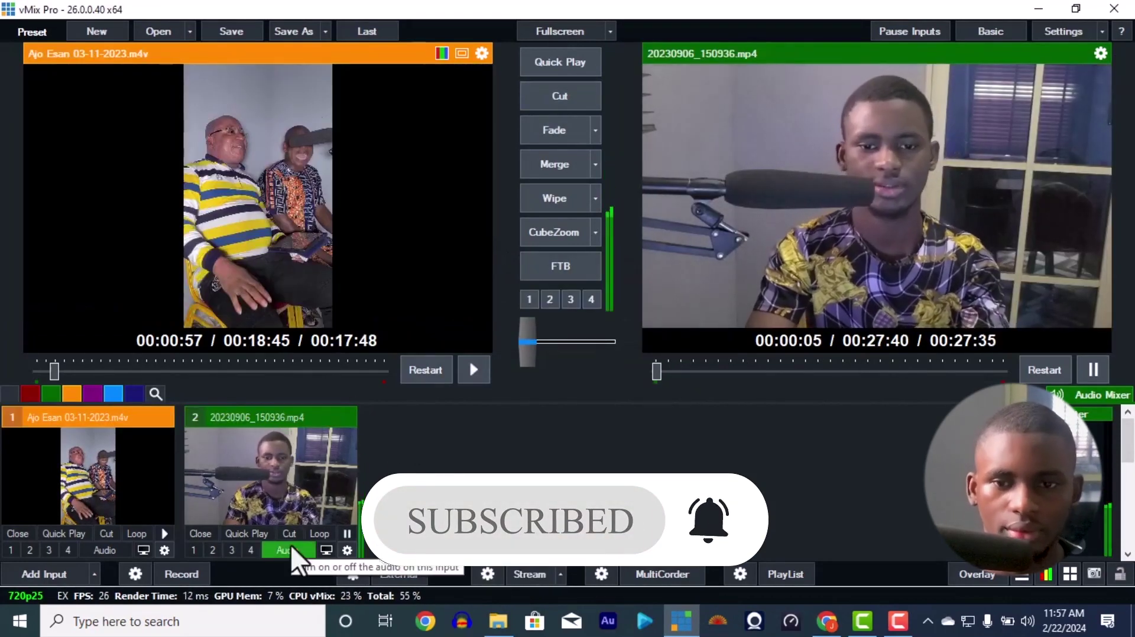
pyautogui.click(318, 531)
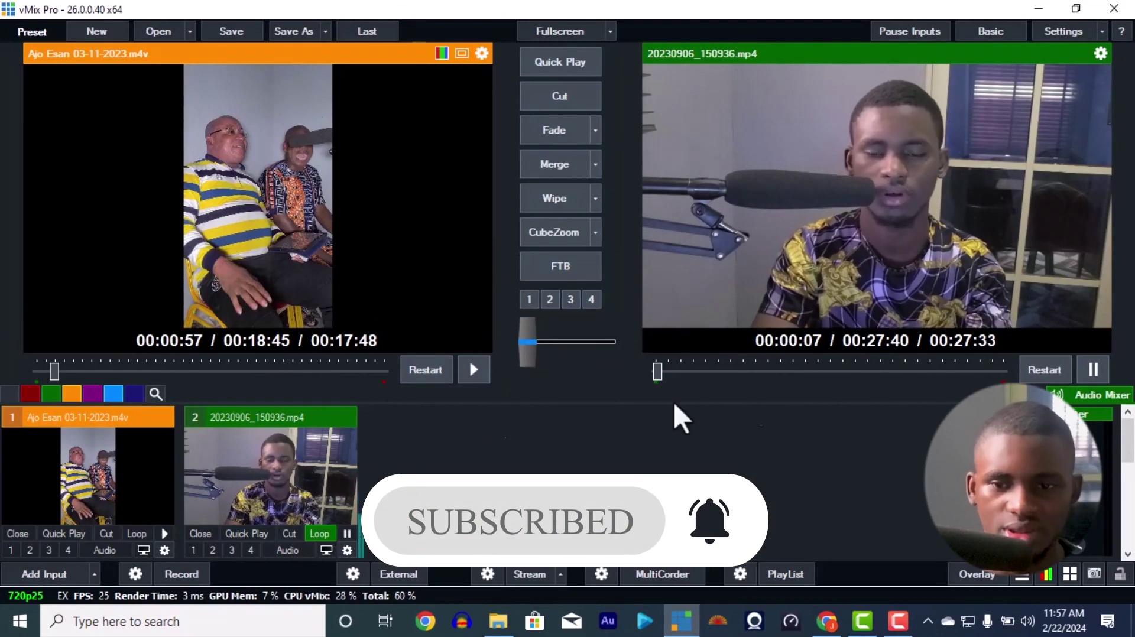
pyautogui.click(827, 621)
pyautogui.click(91, 458)
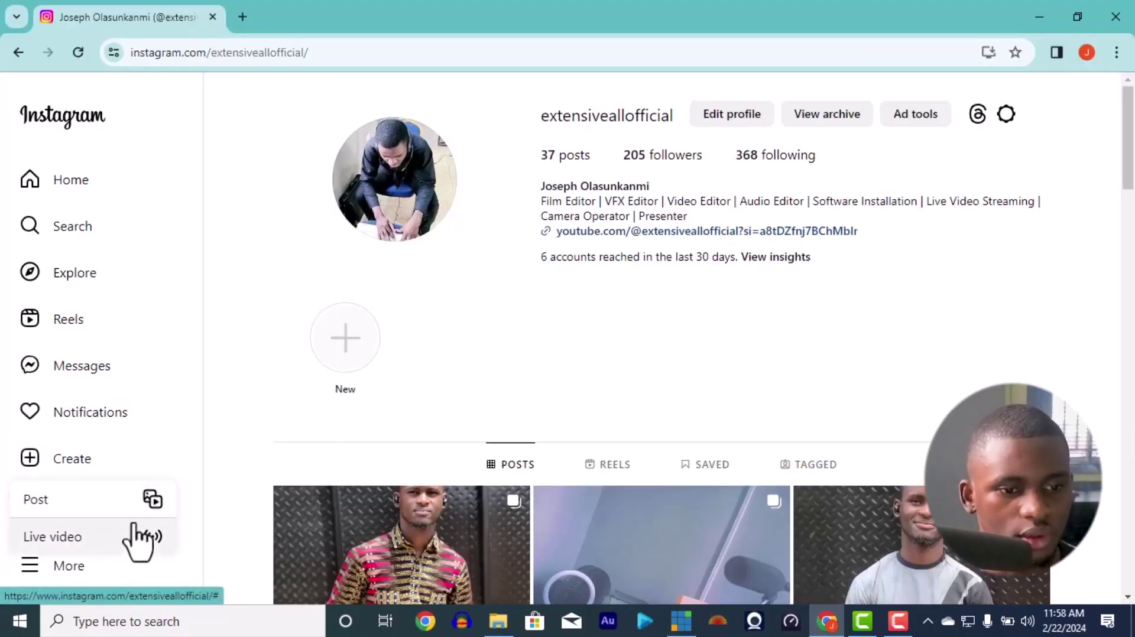
# Step: Start a Practice-audience live video titled 'testing' and copy its stream URL
pyautogui.click(141, 538)
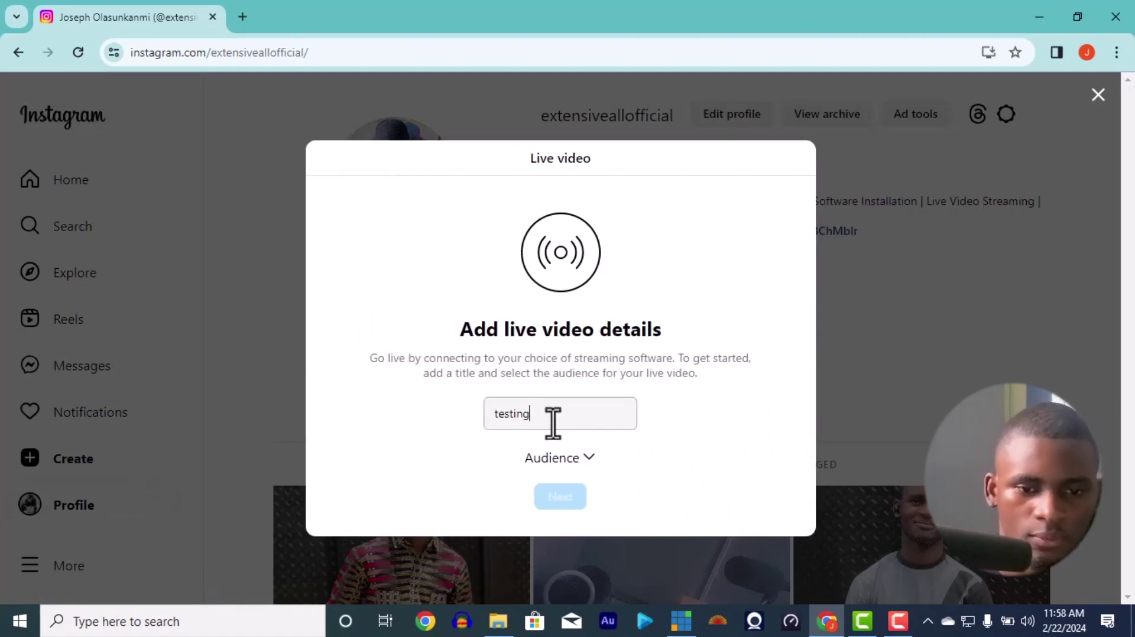
pyautogui.click(561, 458)
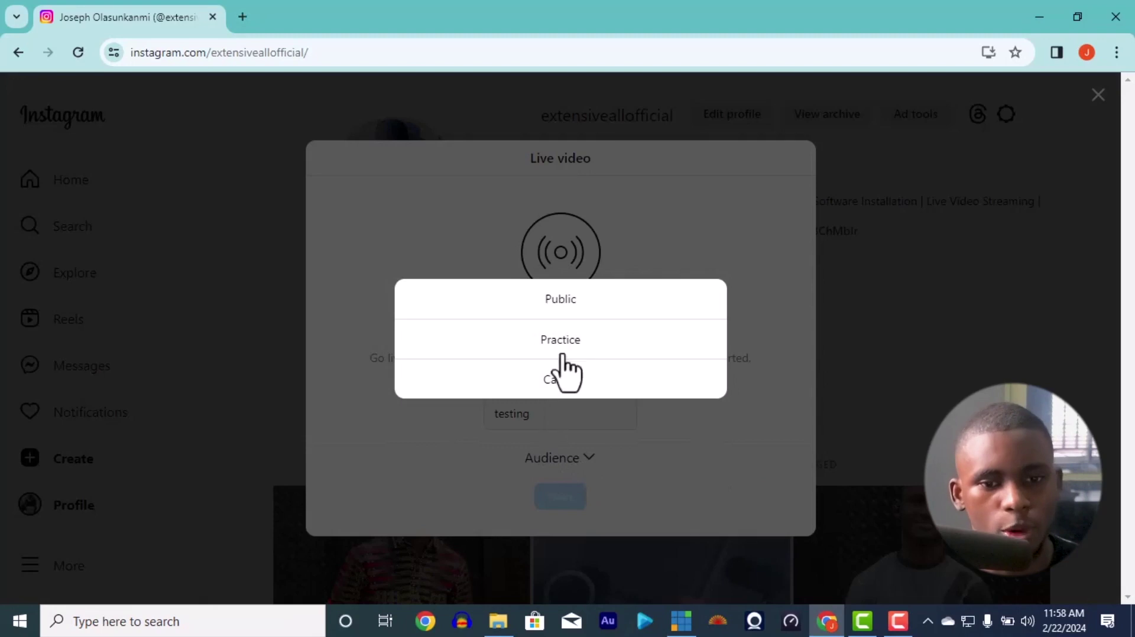
pyautogui.click(568, 340)
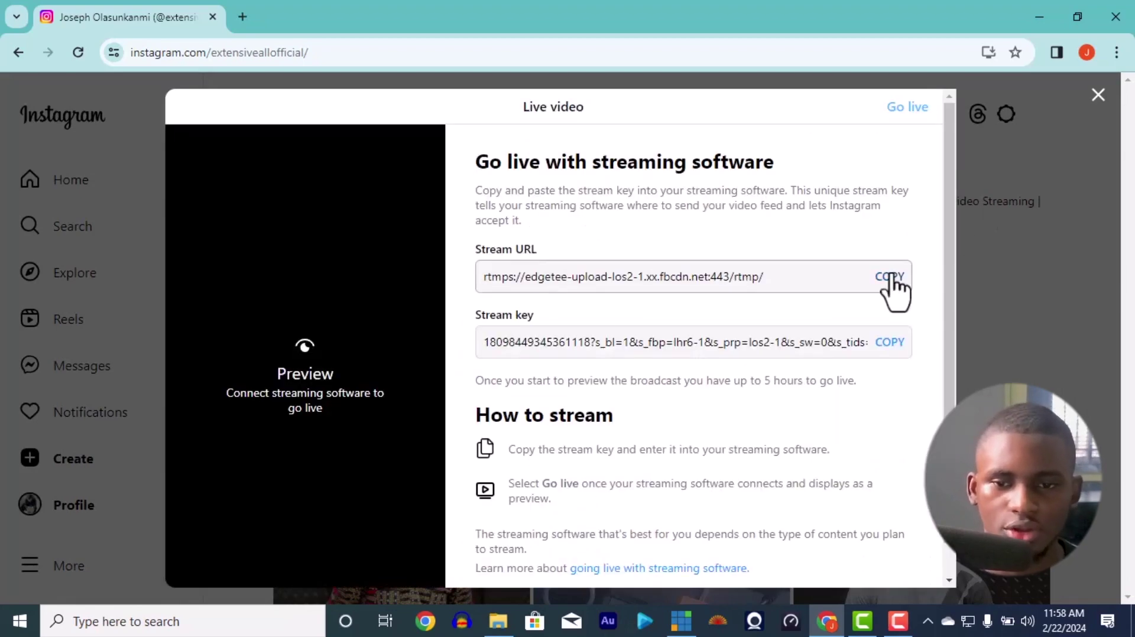
pyautogui.click(890, 277)
# Step: Paste Instagram's new stream URL into the vMix streaming settings URL field
pyautogui.click(686, 627)
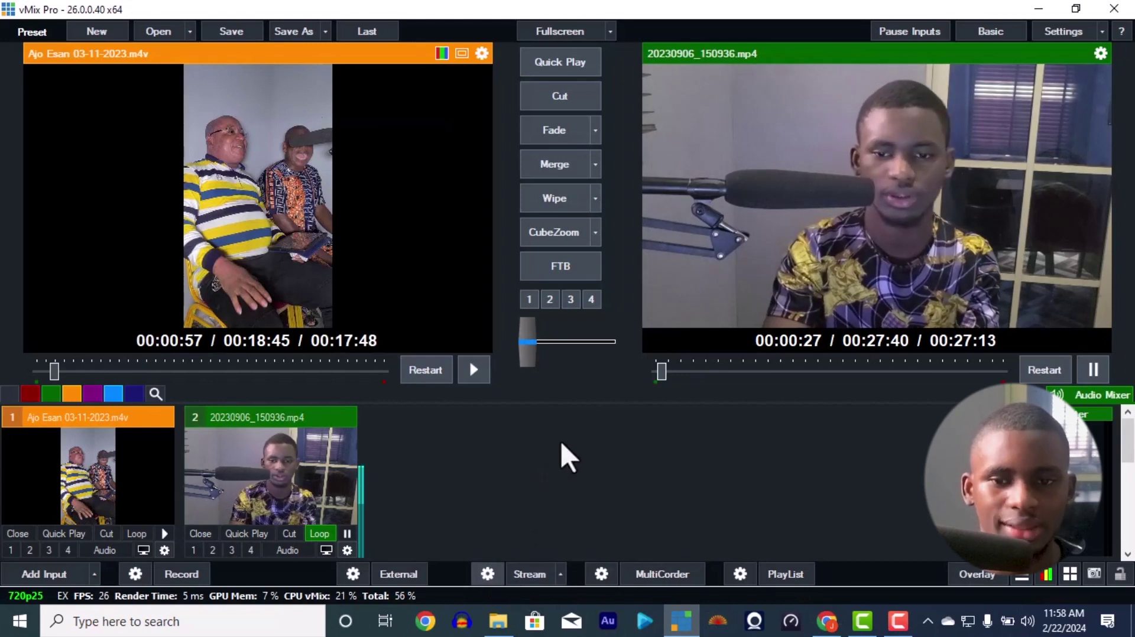
pyautogui.click(608, 245)
pyautogui.hotkey('ctrl', 'a')
pyautogui.hotkey('ctrl', 'v')
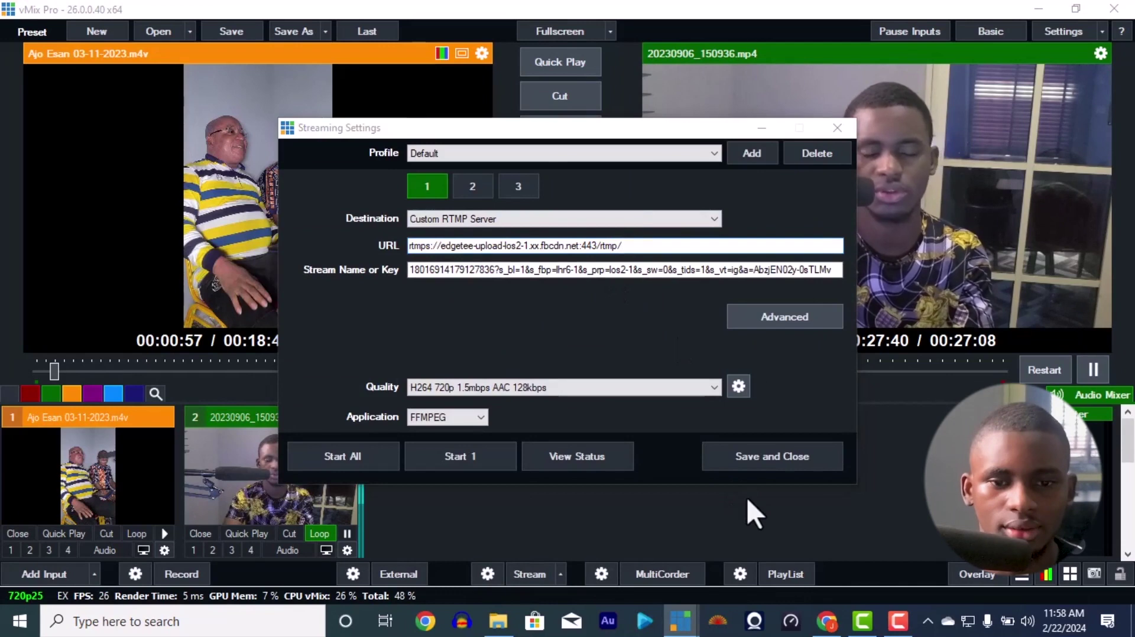
# Step: Copy Instagram's new stream key into Stream Name or Key and save the settings
pyautogui.hotkey('alt', 'Tab')
pyautogui.hotkey('alt', 'Tab')
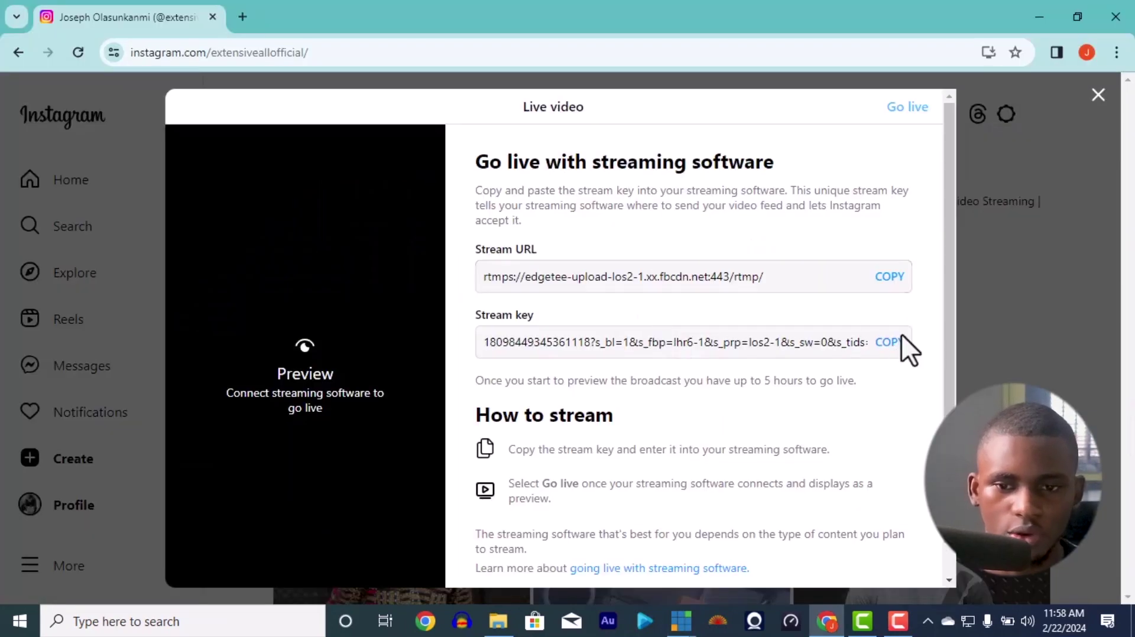
pyautogui.click(902, 334)
pyautogui.hotkey('alt', 'Tab')
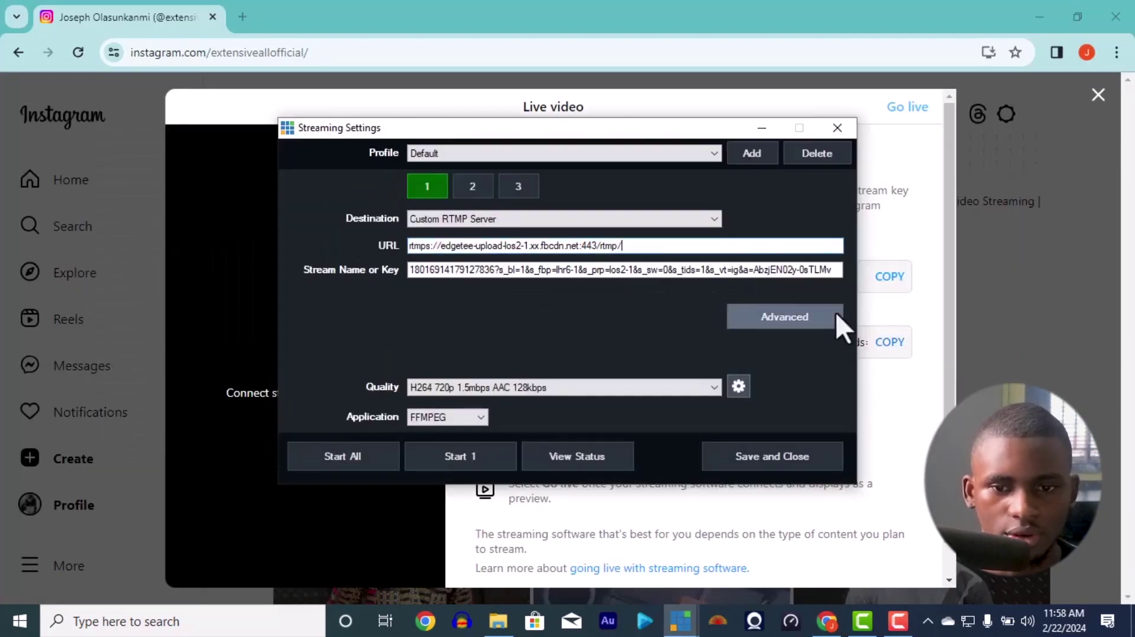
pyautogui.click(817, 269)
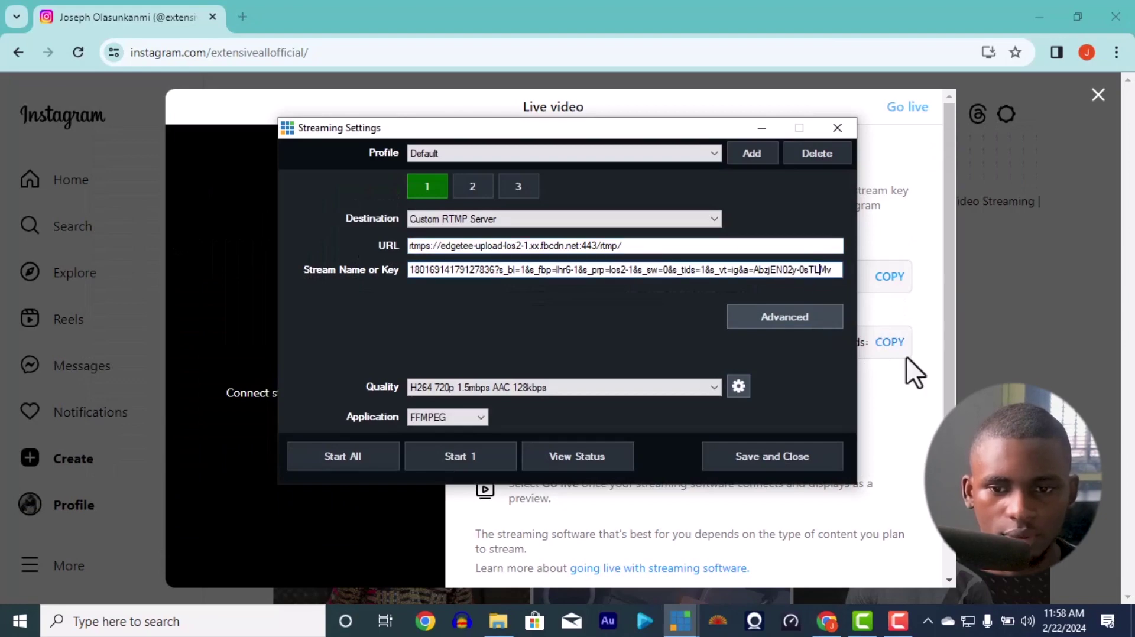
pyautogui.click(892, 349)
pyautogui.hotkey('alt', 'Tab')
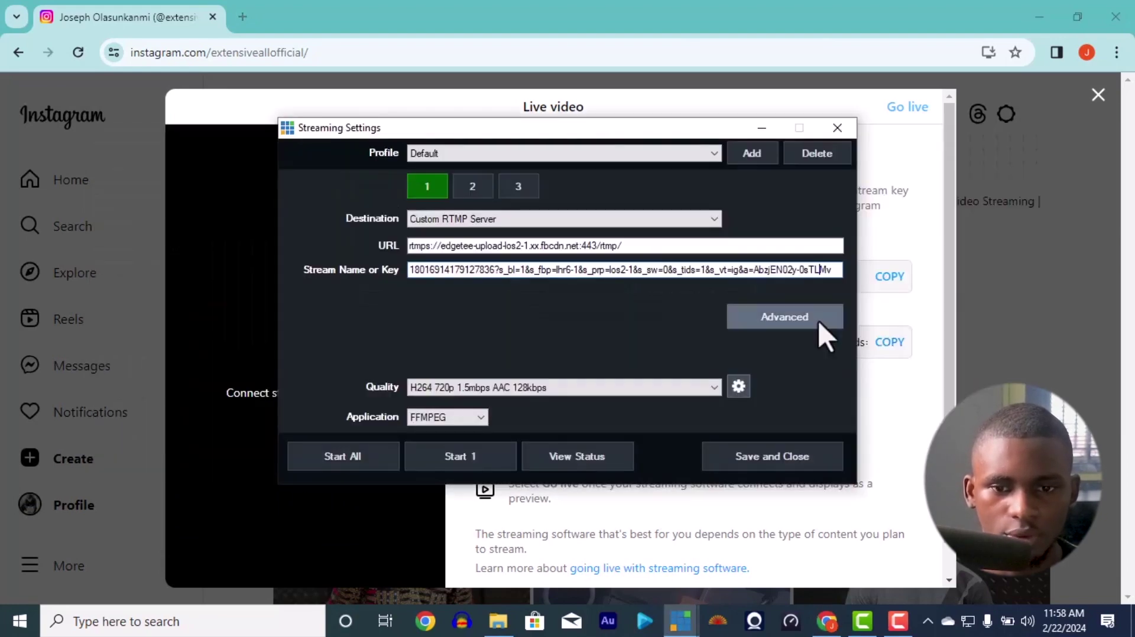
pyautogui.hotkey('ctrl', 'a')
pyautogui.hotkey('ctrl', 'v')
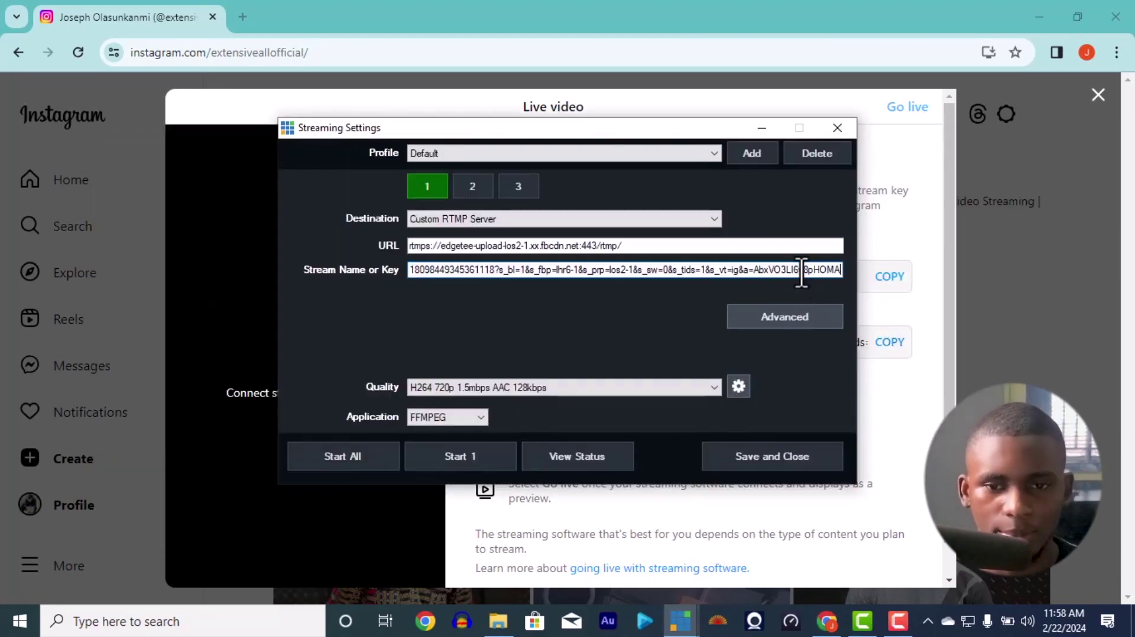
pyautogui.click(751, 456)
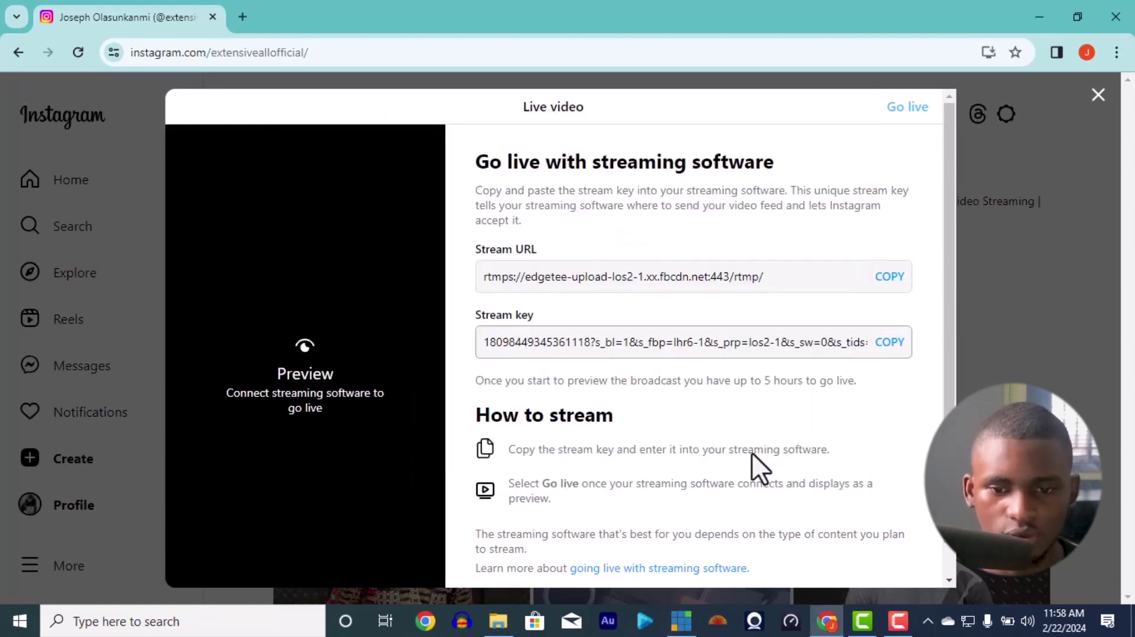
pyautogui.click(680, 620)
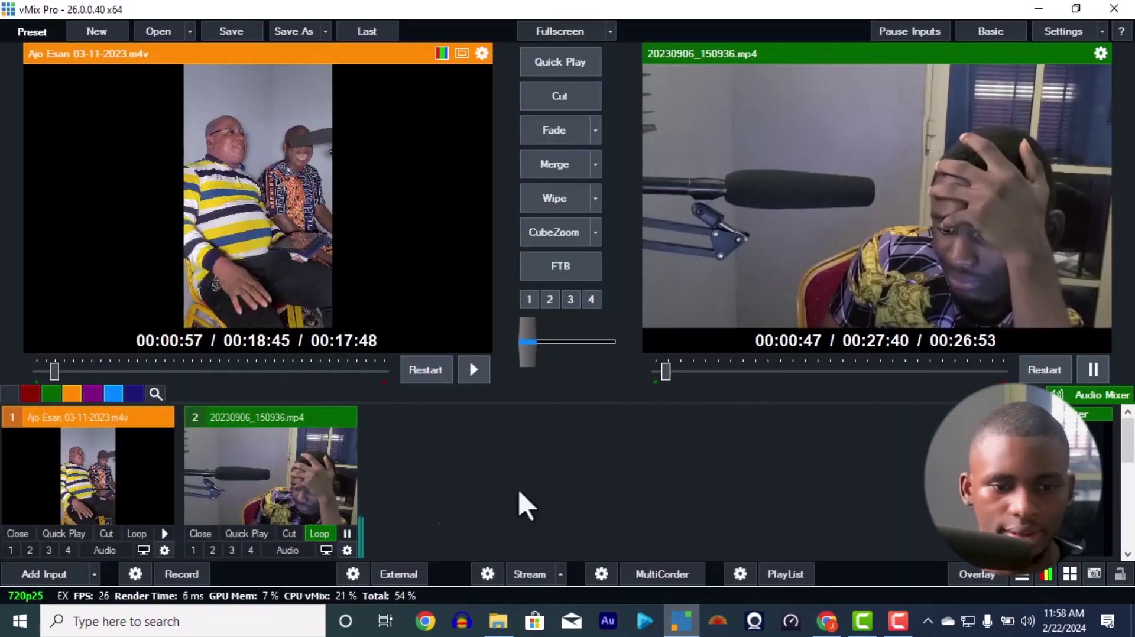
# Step: Start the vMix stream and check the webcam feed in Instagram's live preview
pyautogui.click(526, 574)
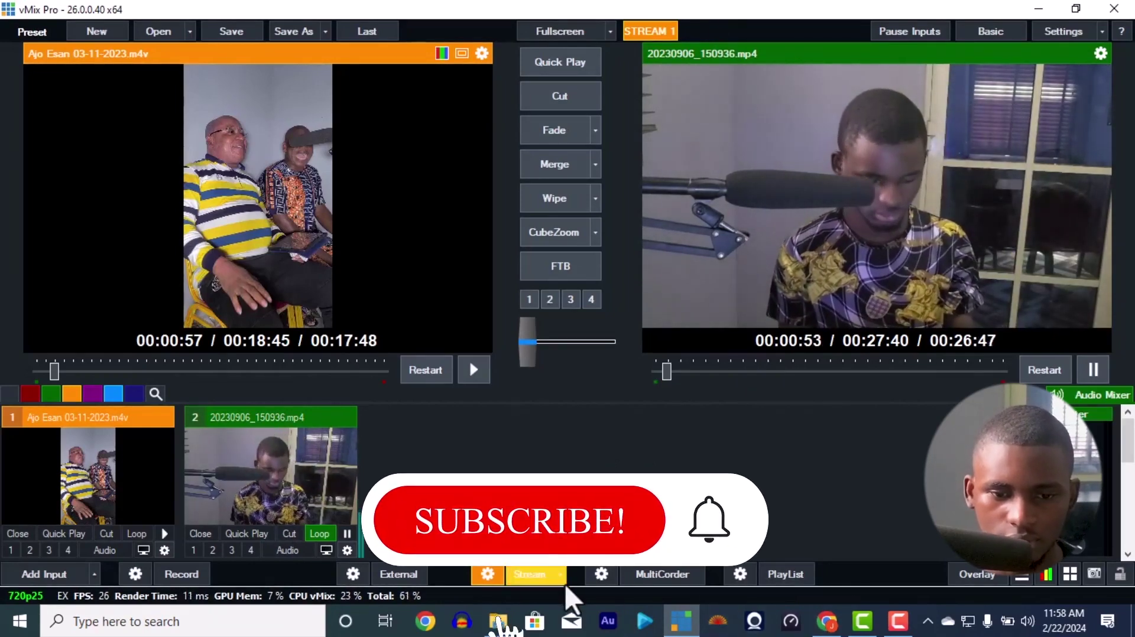
pyautogui.click(834, 626)
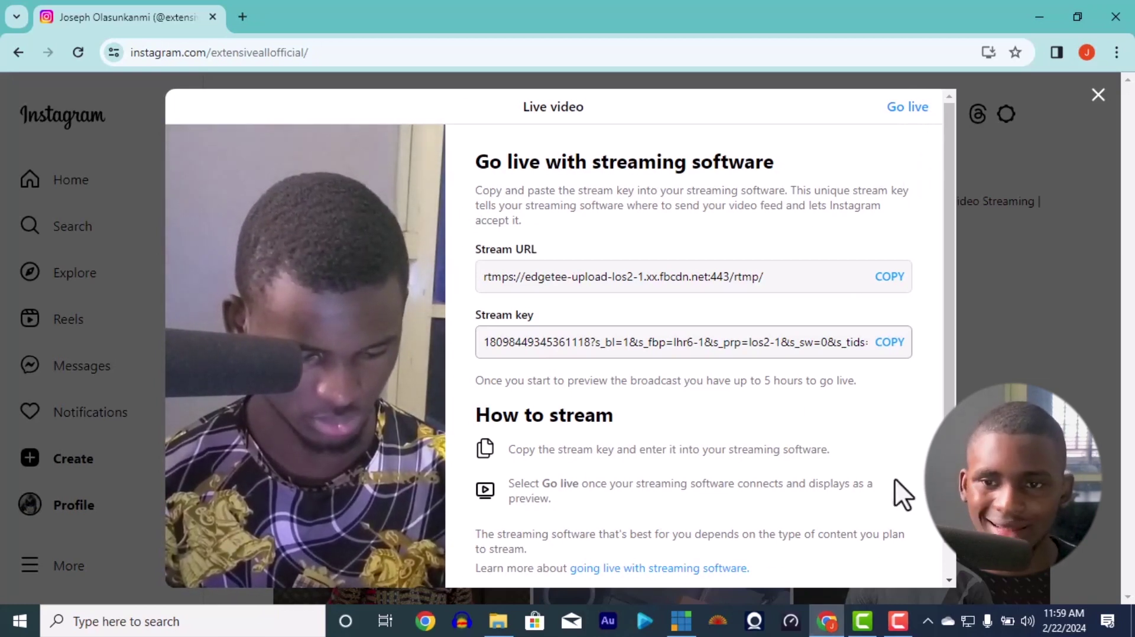
# Step: Close Instagram's live setup and stop the vMix stream, confirming Yes
pyautogui.click(1098, 95)
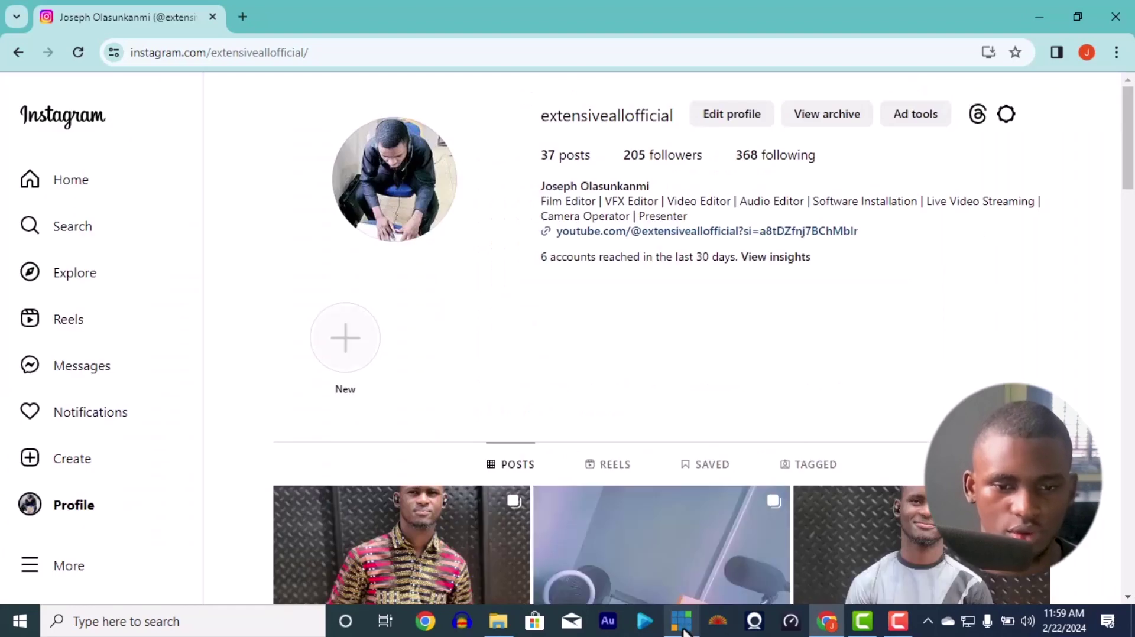
pyautogui.click(682, 621)
pyautogui.click(520, 573)
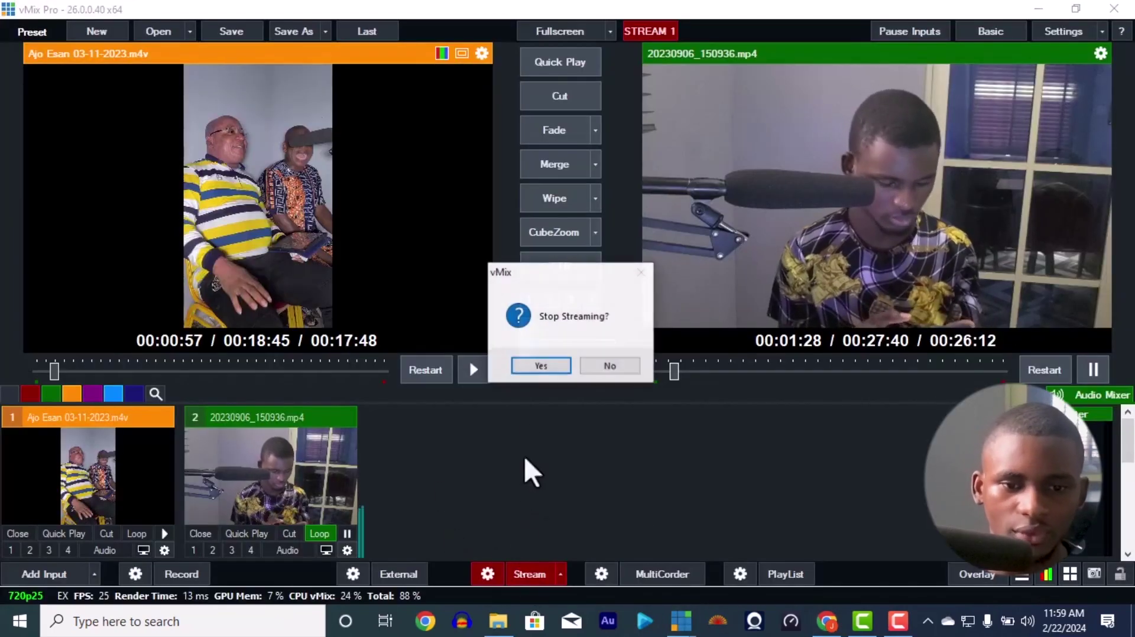
pyautogui.click(538, 371)
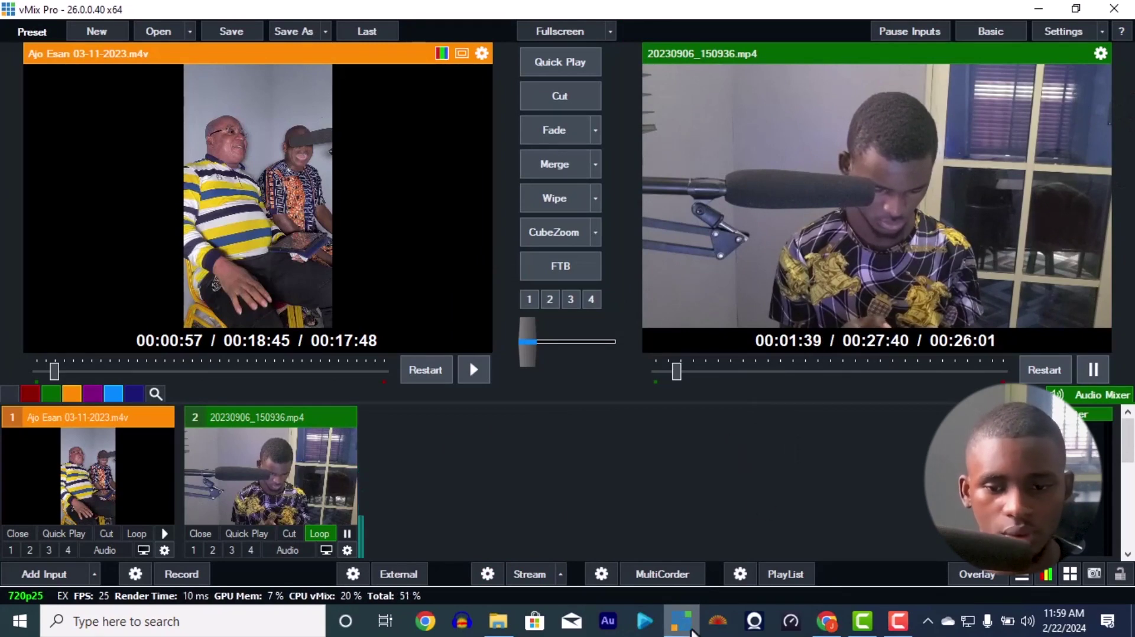
# Step: Create a new Instagram live video titled 'testing' with a Practice audience
pyautogui.click(827, 622)
pyautogui.click(140, 471)
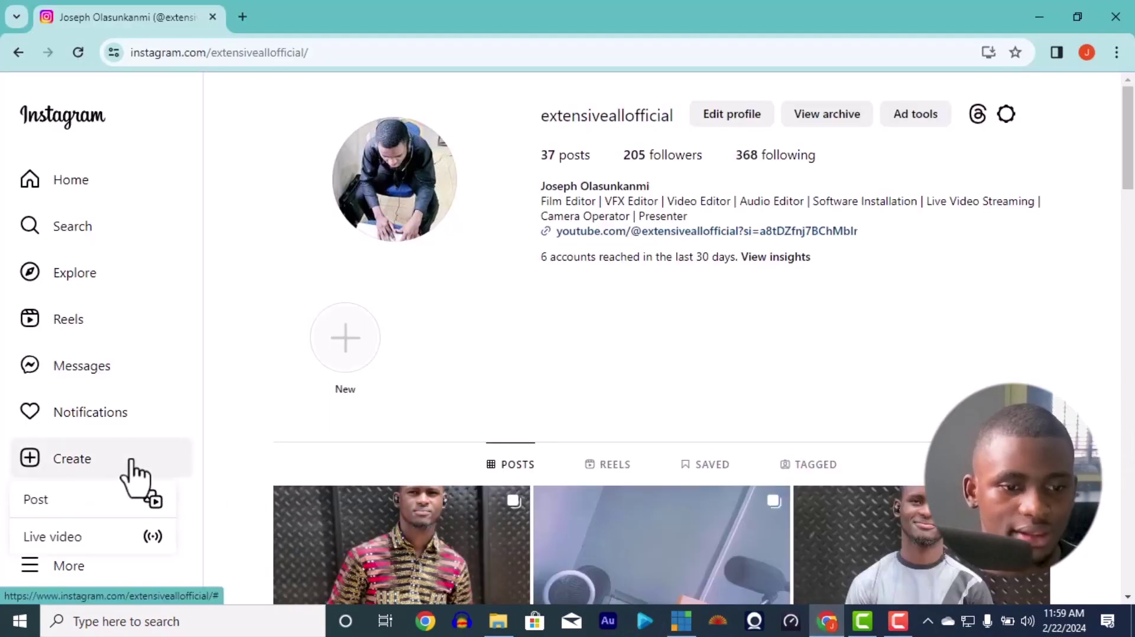
pyautogui.click(157, 535)
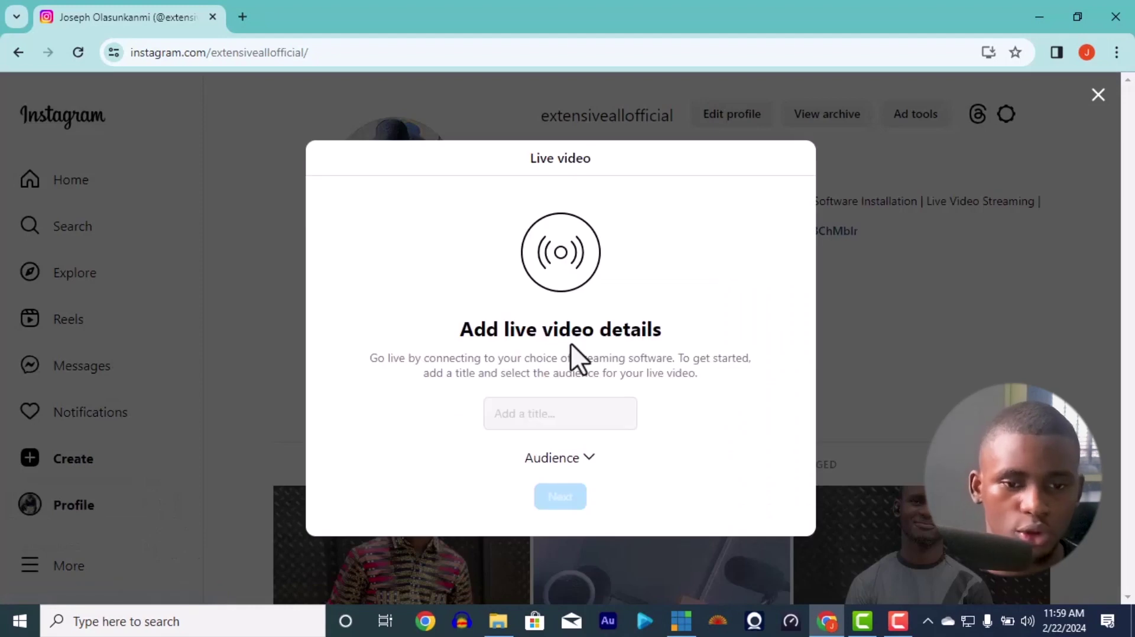
pyautogui.click(556, 414)
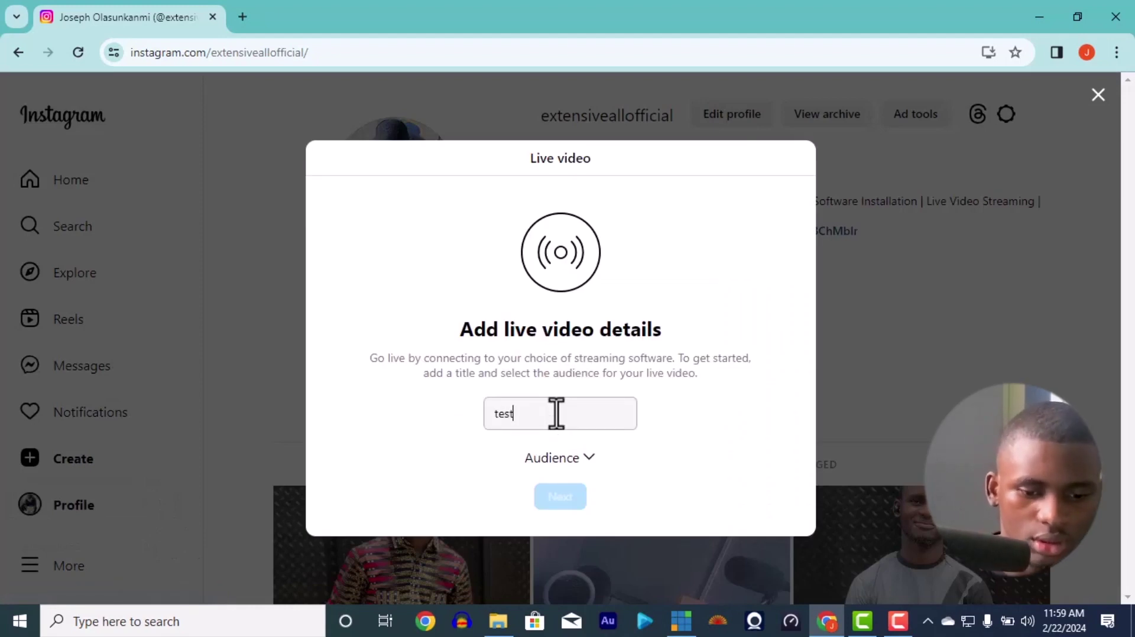
pyautogui.click(582, 460)
pyautogui.click(585, 340)
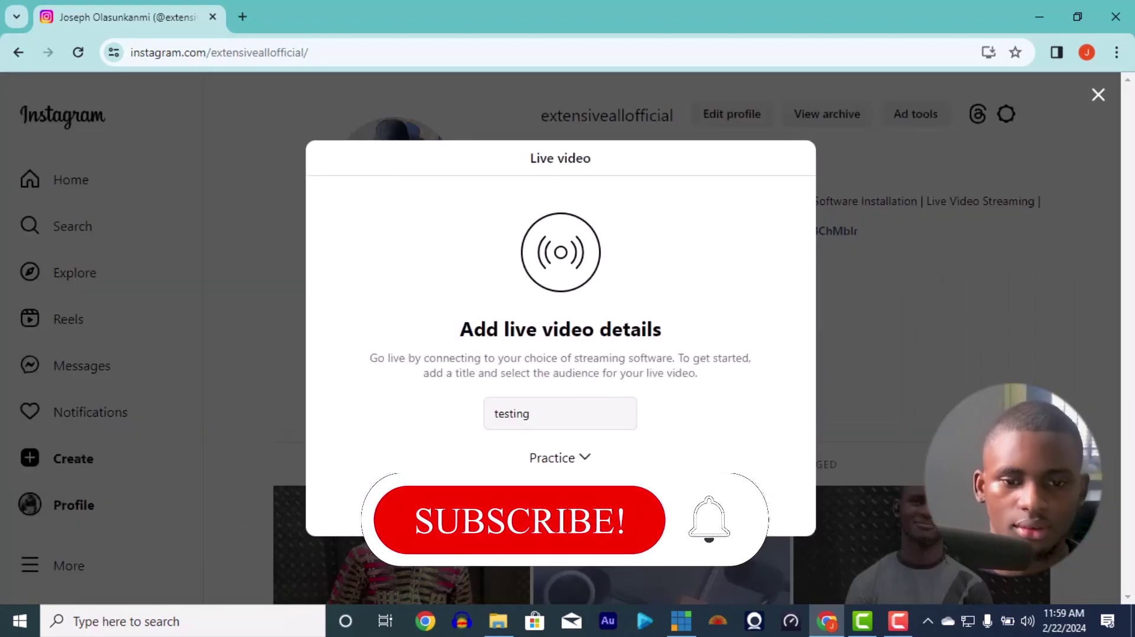
pyautogui.click(678, 622)
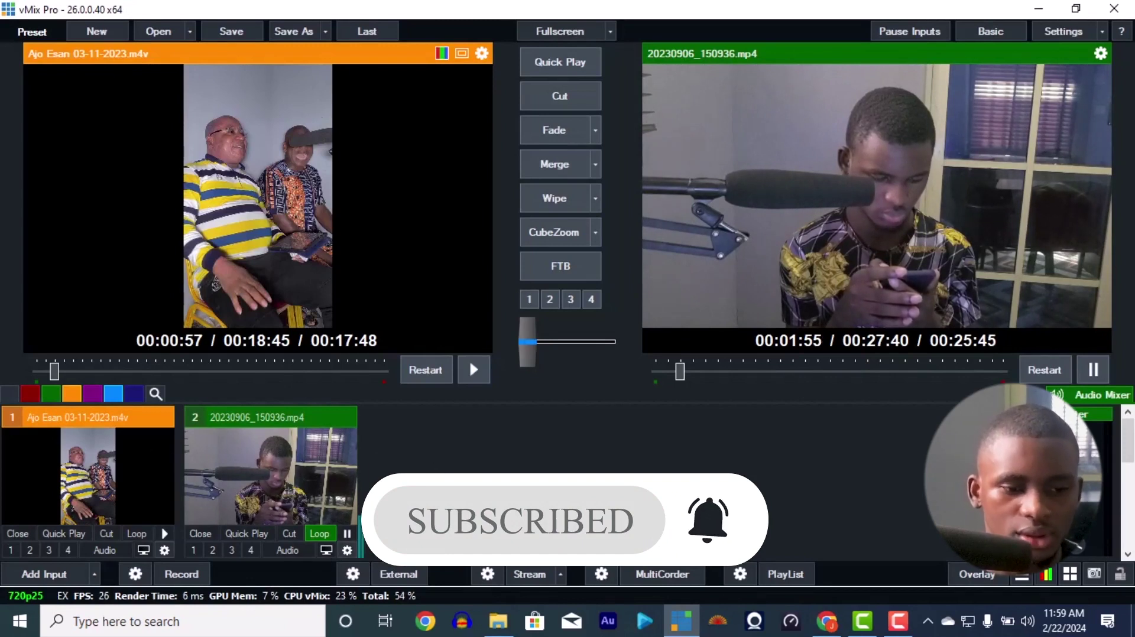
# Step: Add an Output input as input 3 and T-bar the Ajo Esan clip onto program
pyautogui.click(94, 575)
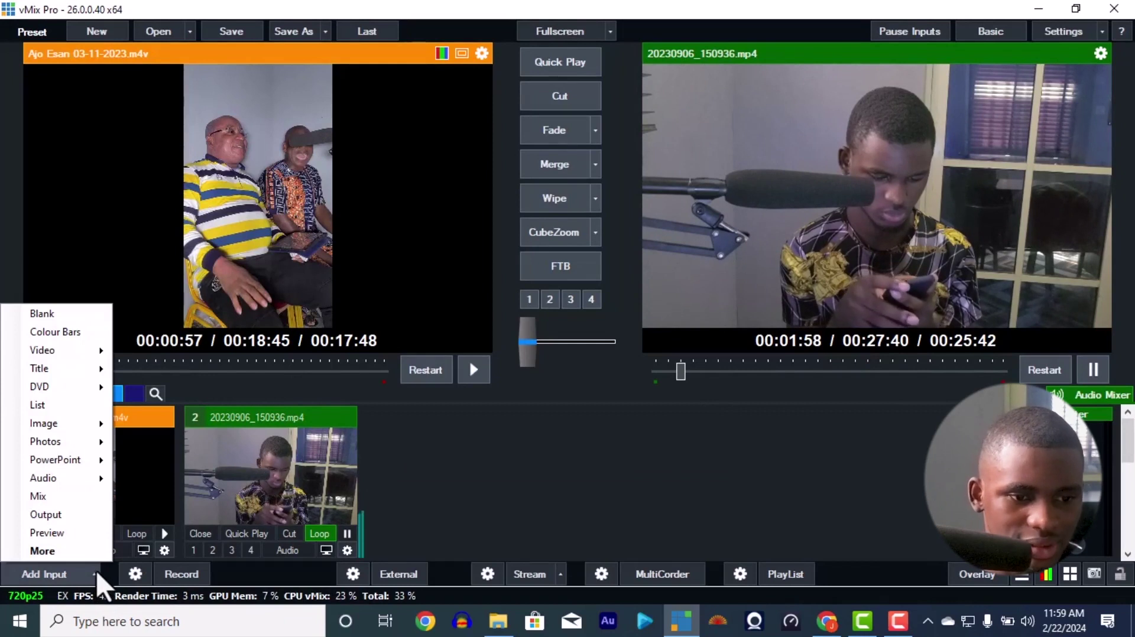
pyautogui.click(50, 518)
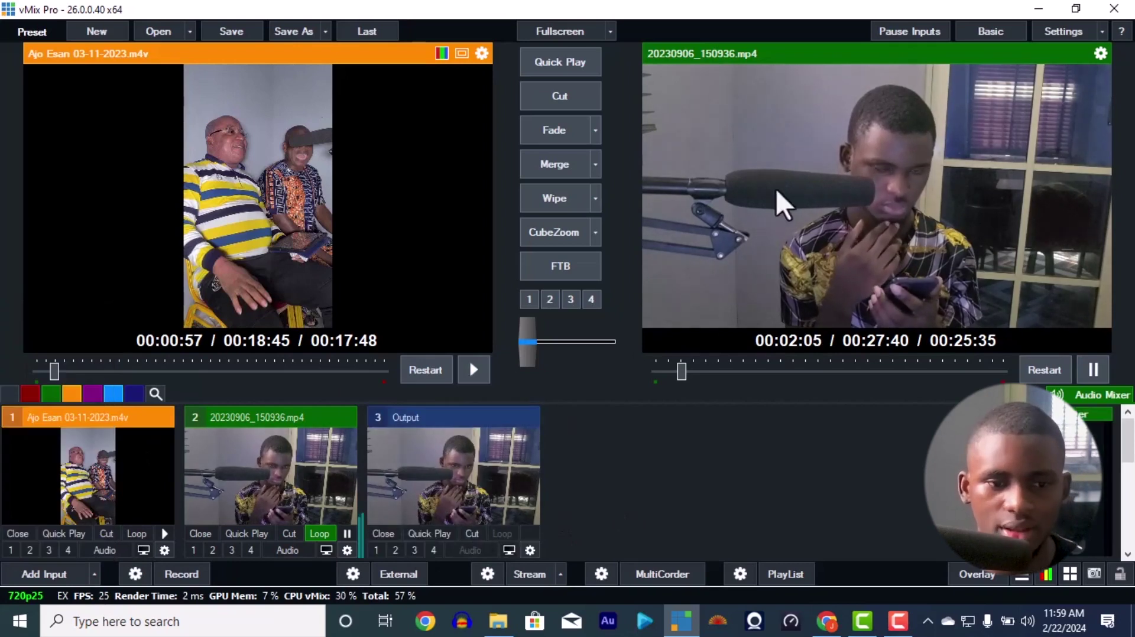
pyautogui.moveTo(547, 326); pyautogui.dragTo(615, 342)
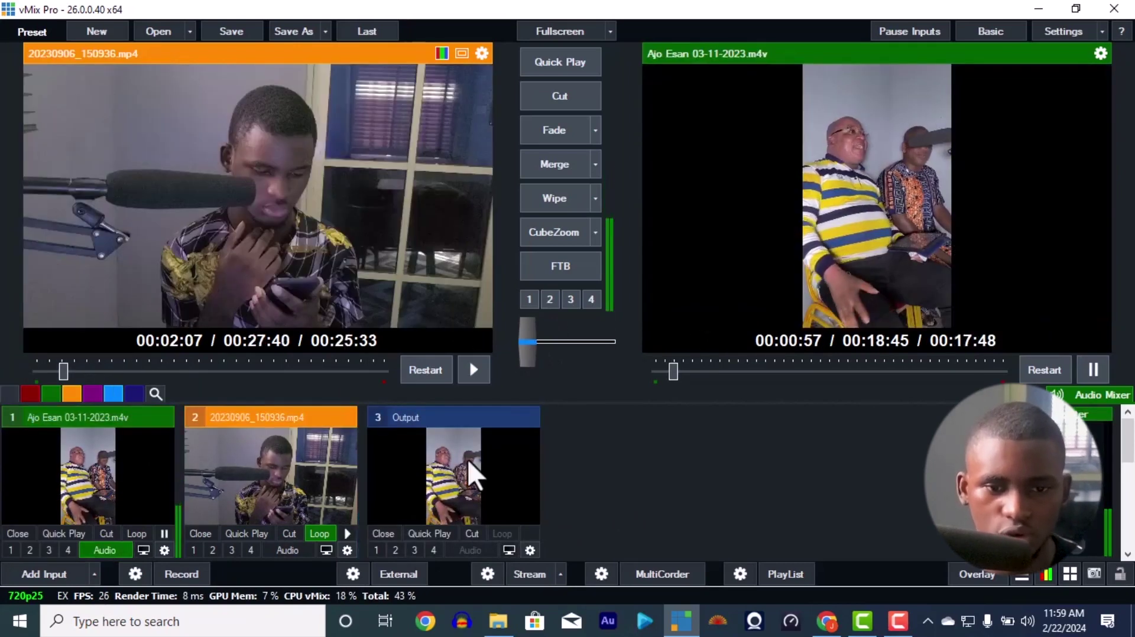
pyautogui.moveTo(541, 331); pyautogui.dragTo(643, 337)
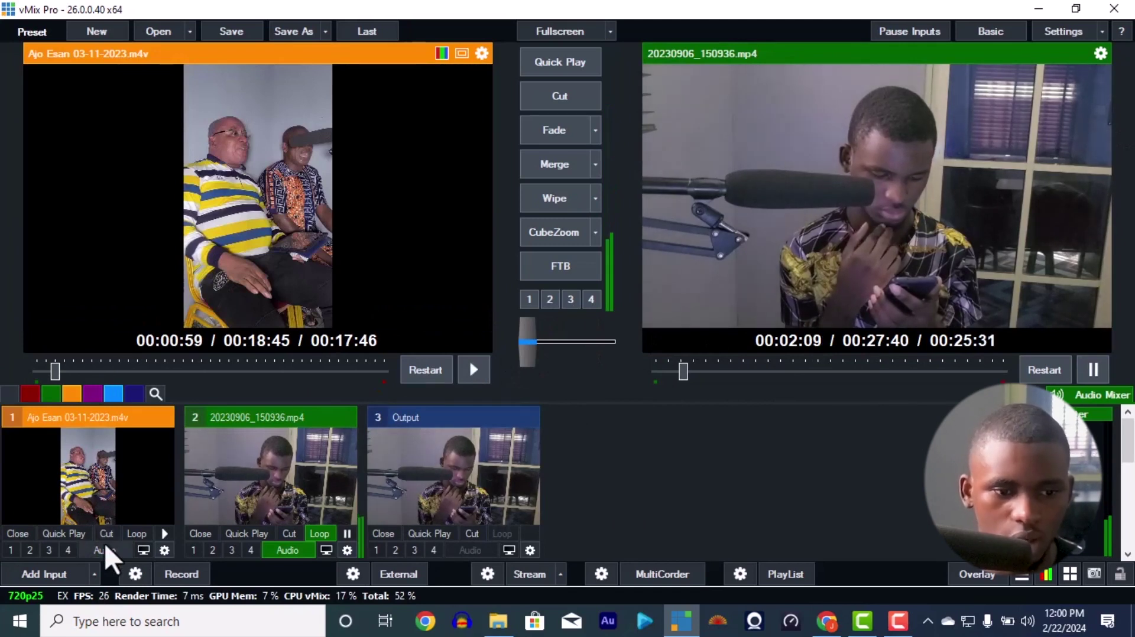
# Step: Enable the 20230906 clip's mixer audio and fade between the Ajo Esan and 20230906 clips
pyautogui.scroll(-3, 1058, 485)
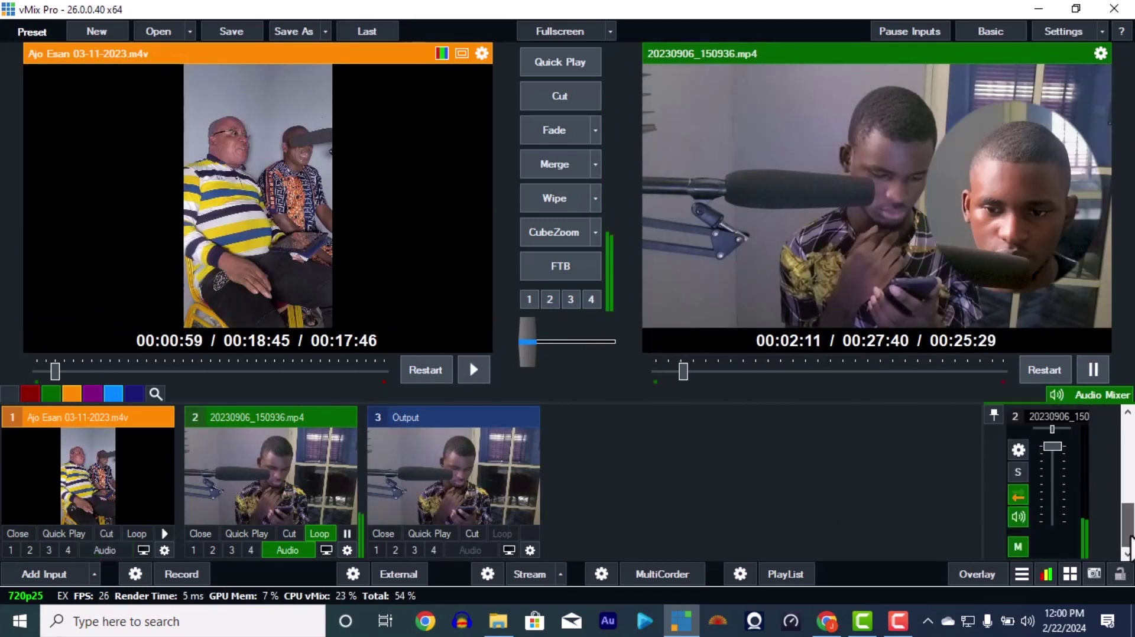
pyautogui.click(1018, 517)
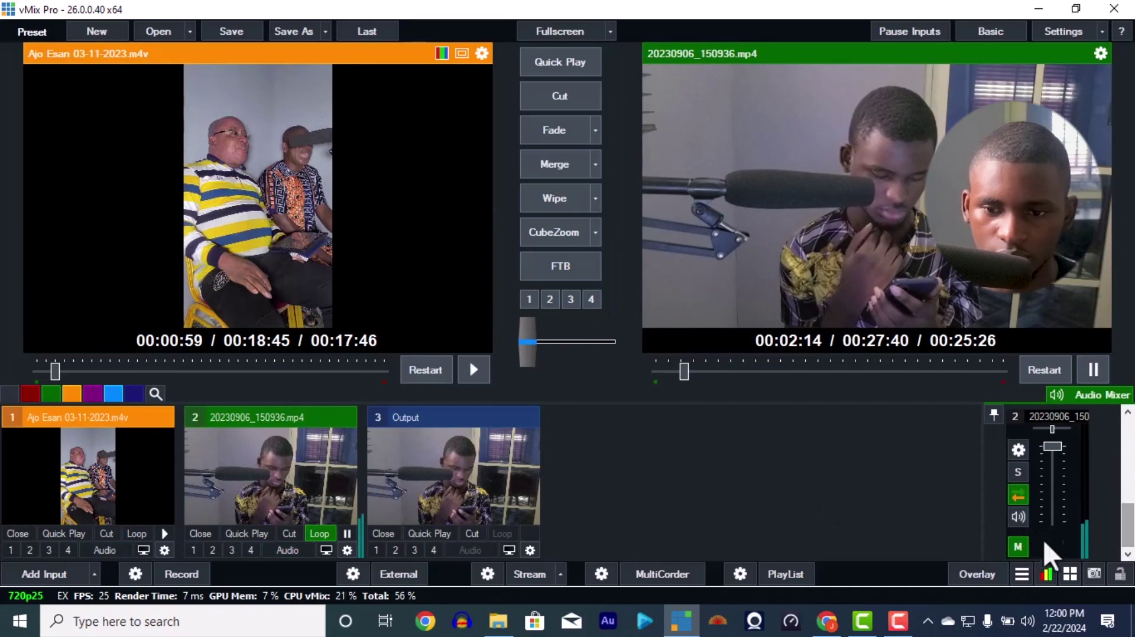
pyautogui.moveTo(1128, 525); pyautogui.dragTo(1131, 512)
pyautogui.scroll(2, 1129, 504)
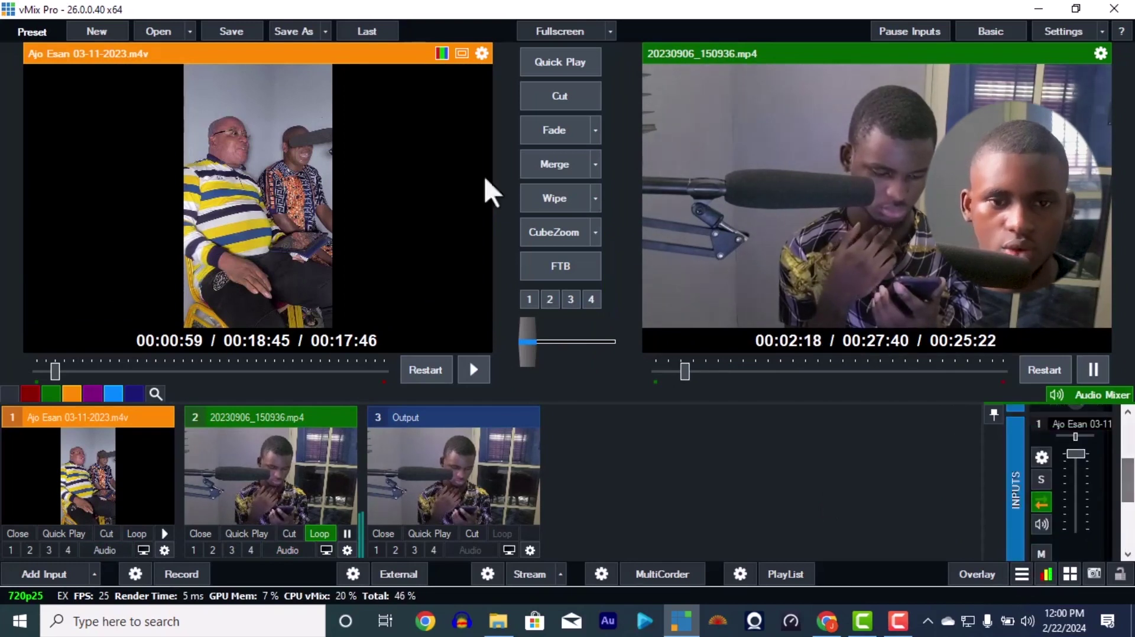
pyautogui.click(542, 140)
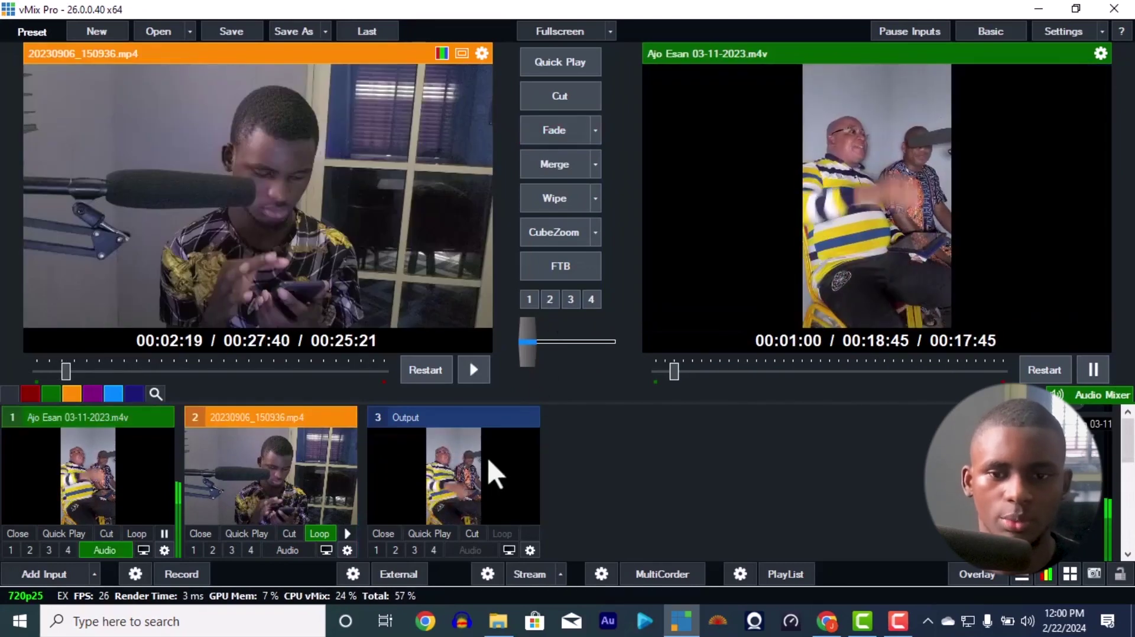
pyautogui.click(563, 128)
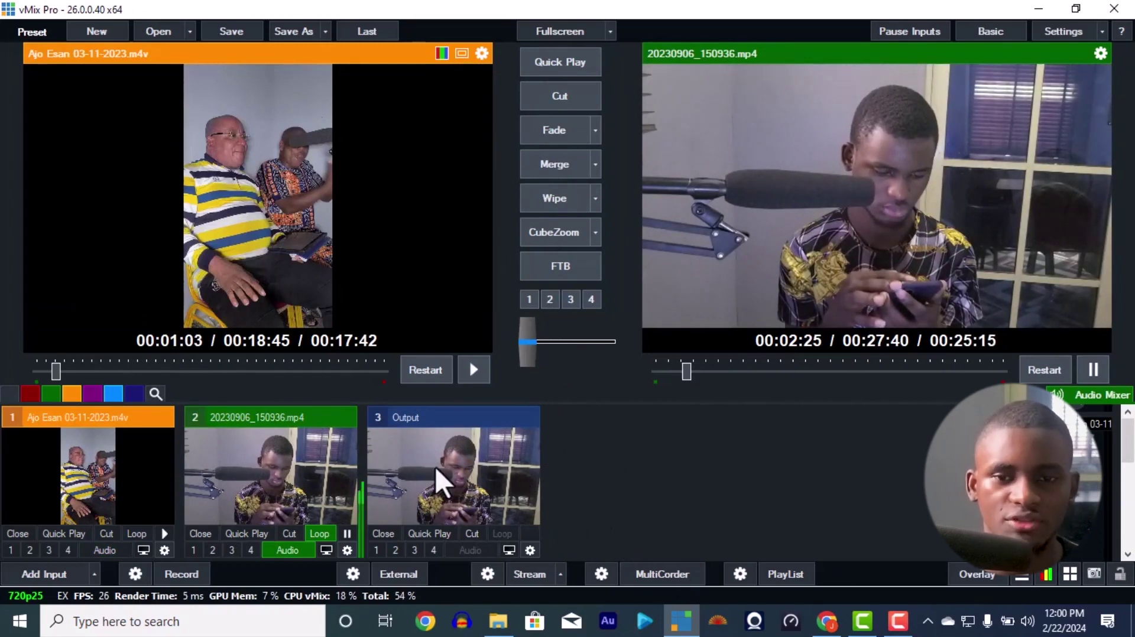
# Step: Rotate input 3 (Output) by 90 degrees in its Position settings
pyautogui.click(531, 551)
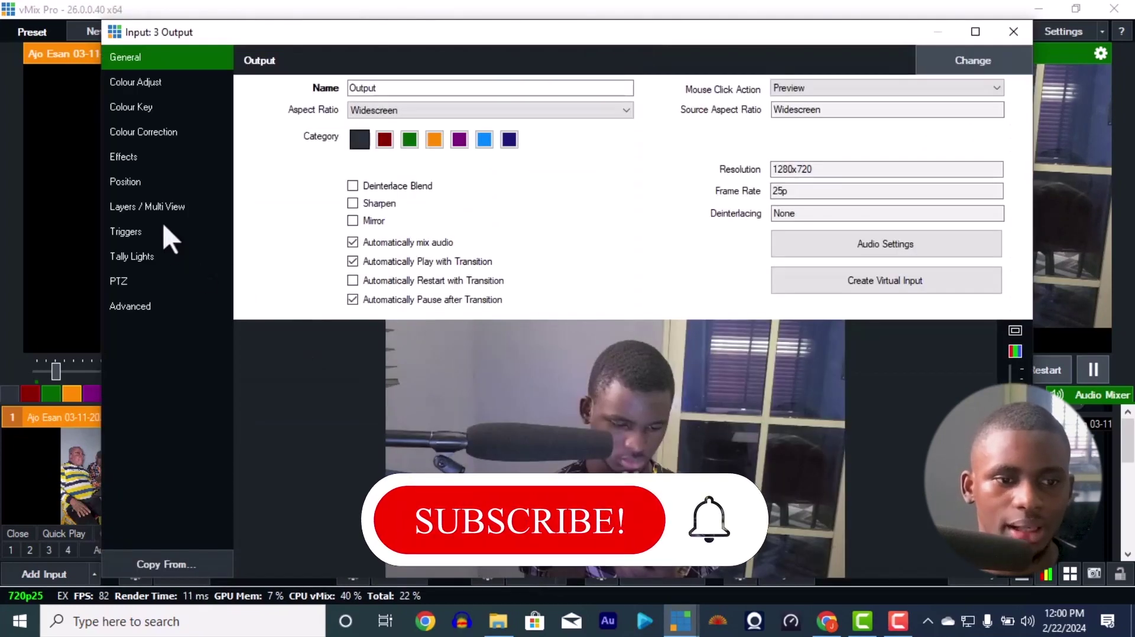
pyautogui.click(158, 182)
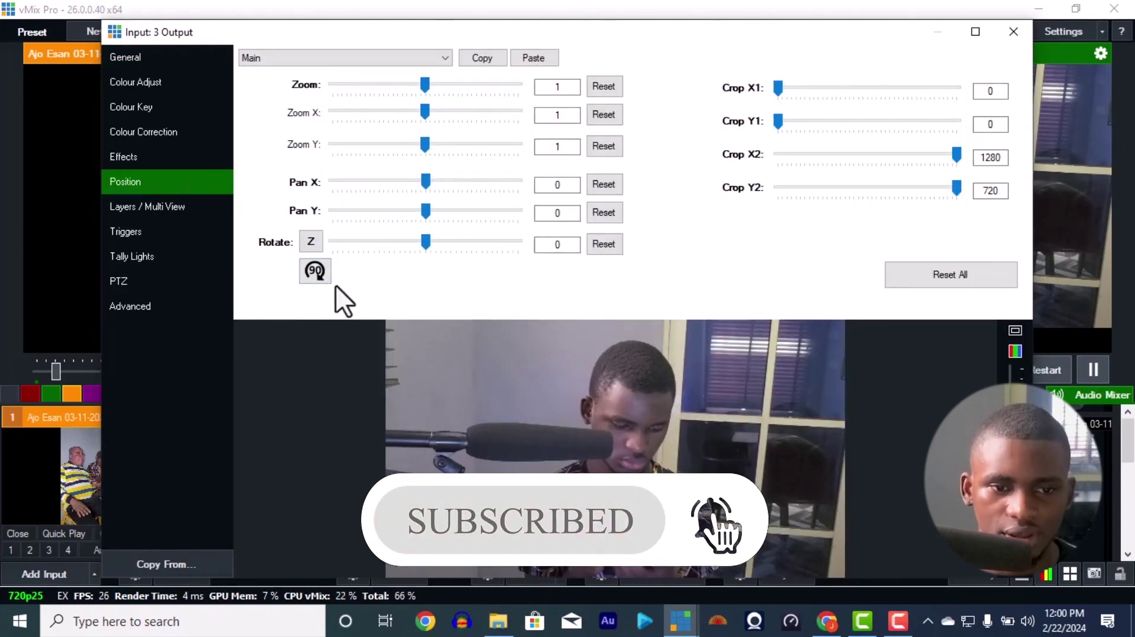
pyautogui.click(316, 270)
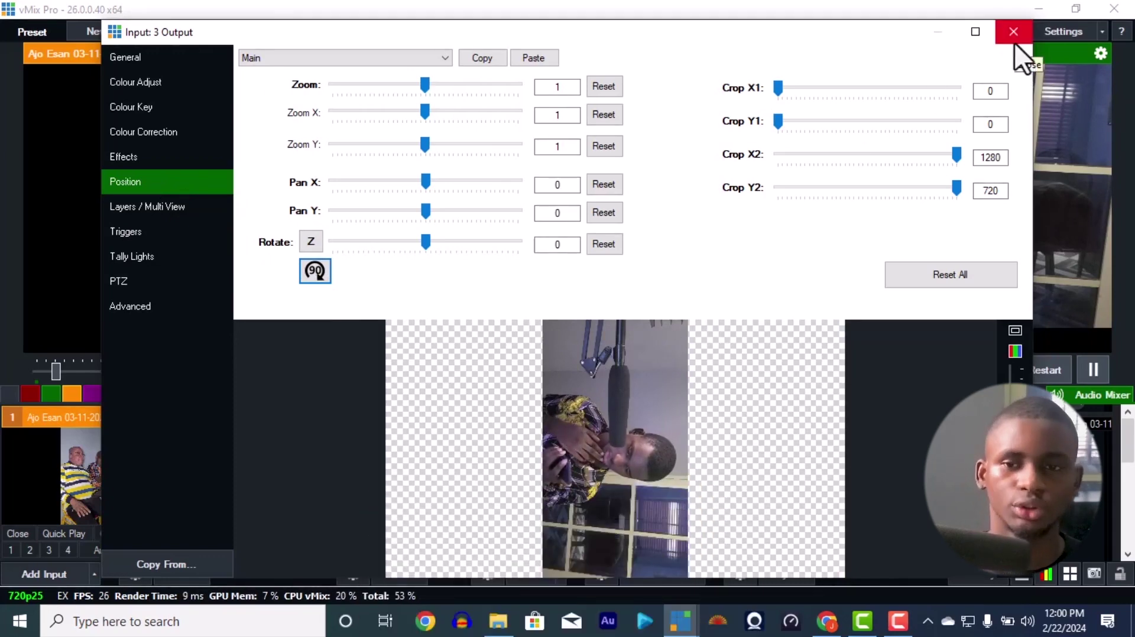
pyautogui.click(1015, 40)
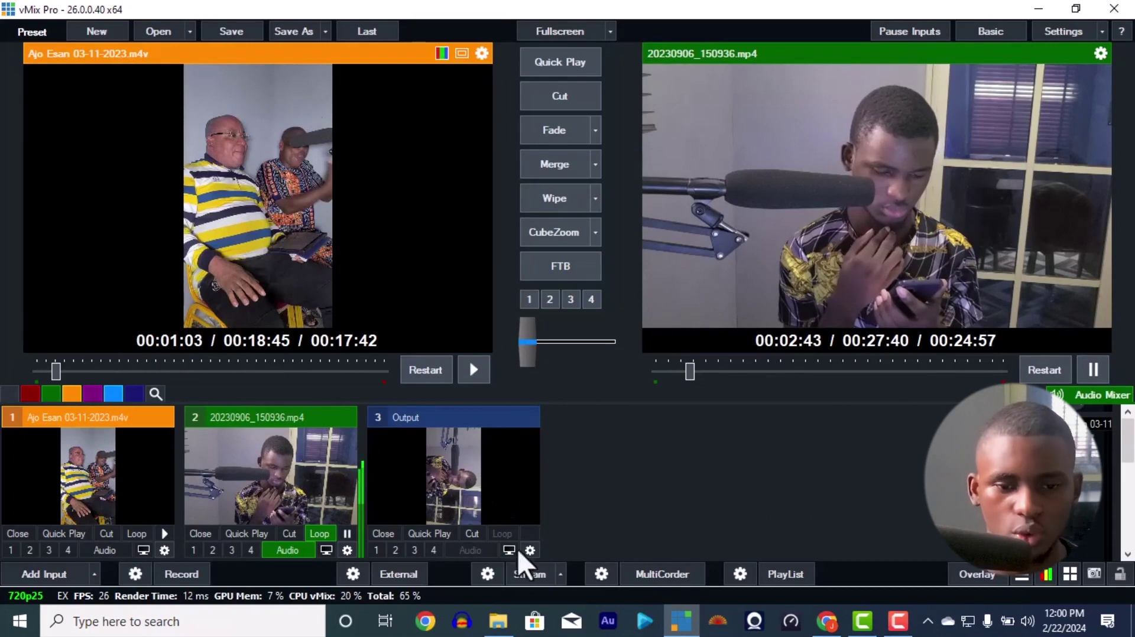
# Step: Paste Instagram's stream URL into the URL field of vMix's streaming settings
pyautogui.click(829, 624)
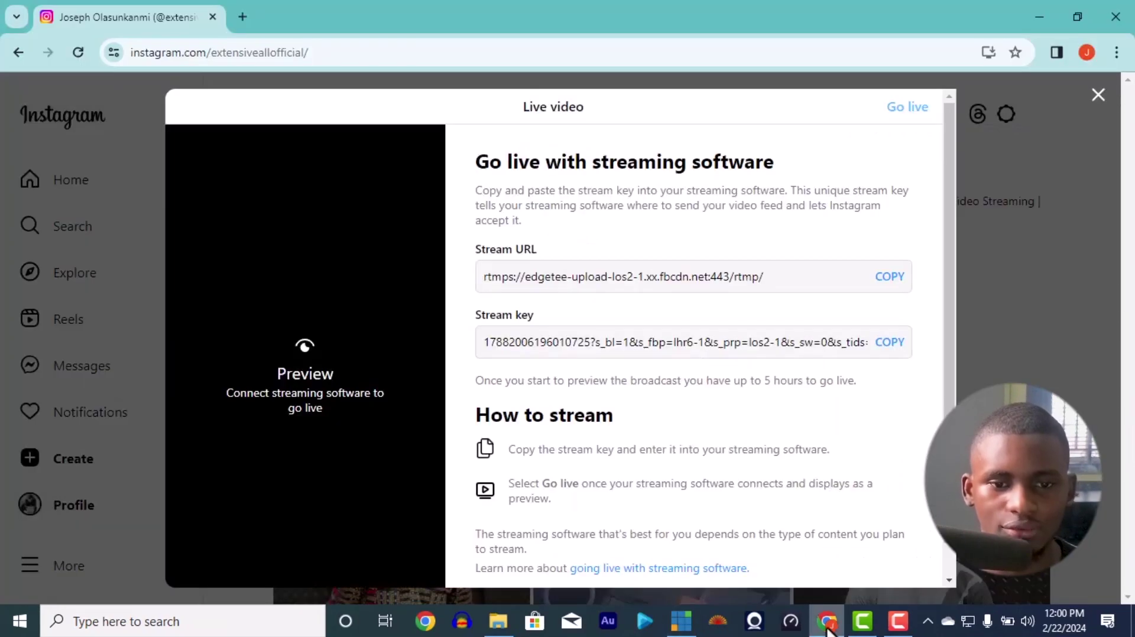
pyautogui.click(884, 283)
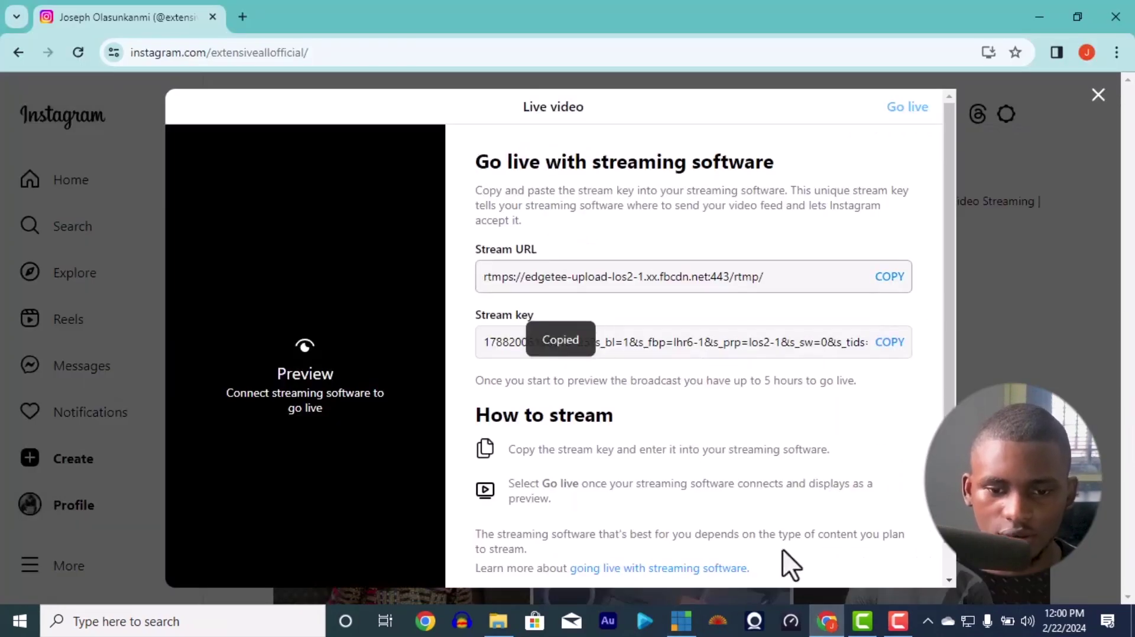
pyautogui.click(681, 622)
pyautogui.click(487, 575)
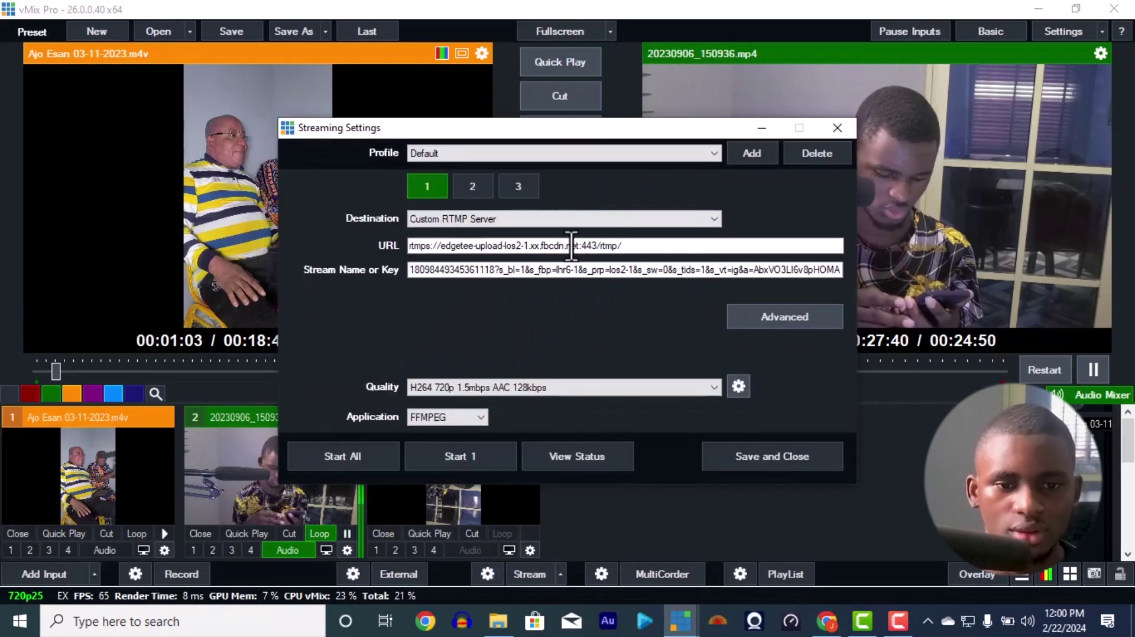
pyautogui.click(577, 246)
pyautogui.hotkey('ctrl', 'a')
pyautogui.hotkey('ctrl', 'v')
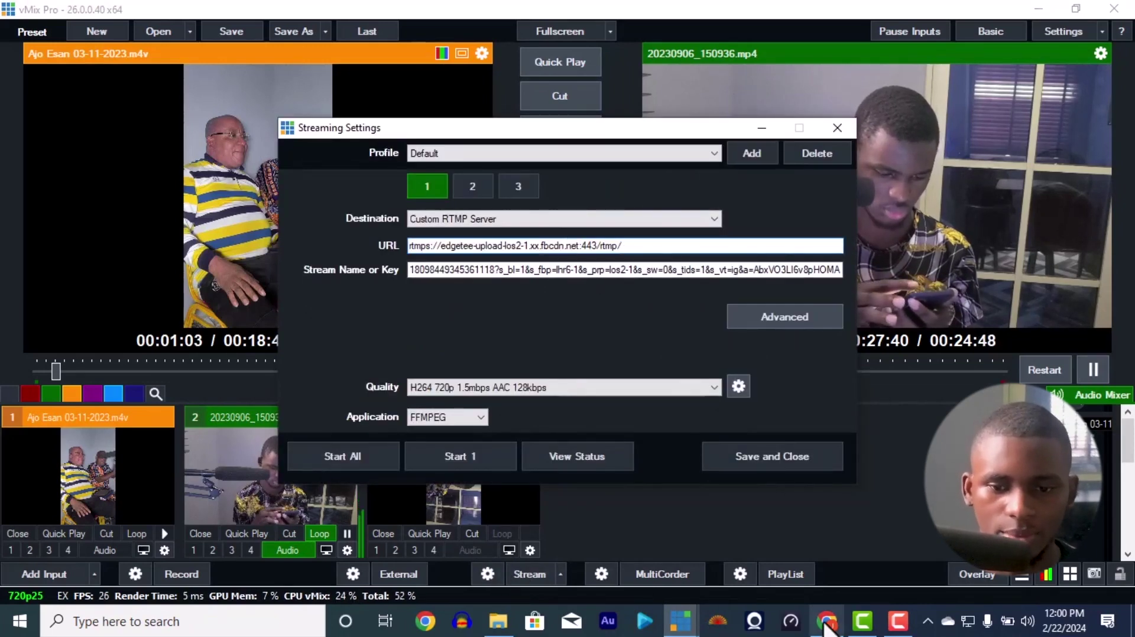
# Step: Replace the old key in Stream Name or Key with Instagram's new stream key
pyautogui.click(827, 622)
pyautogui.click(890, 343)
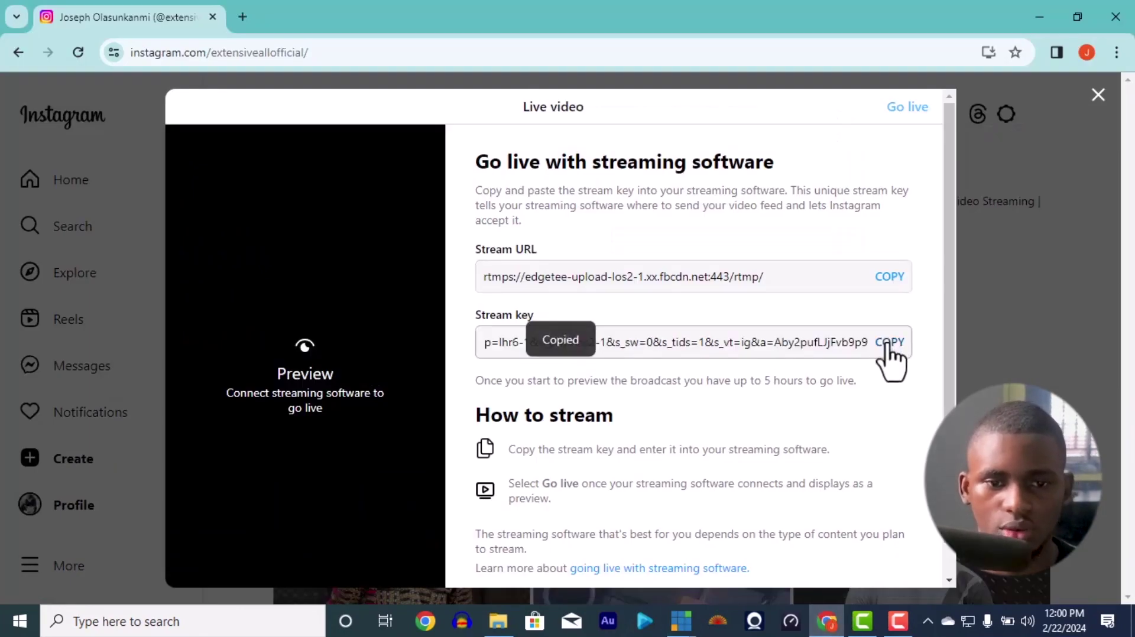
pyautogui.hotkey('alt', 'Tab')
pyautogui.click(644, 272)
pyautogui.hotkey('ctrl', 'a')
pyautogui.hotkey('ctrl', 'v')
pyautogui.hotkey('ctrl', 'a')
pyautogui.hotkey('ctrl', 'v')
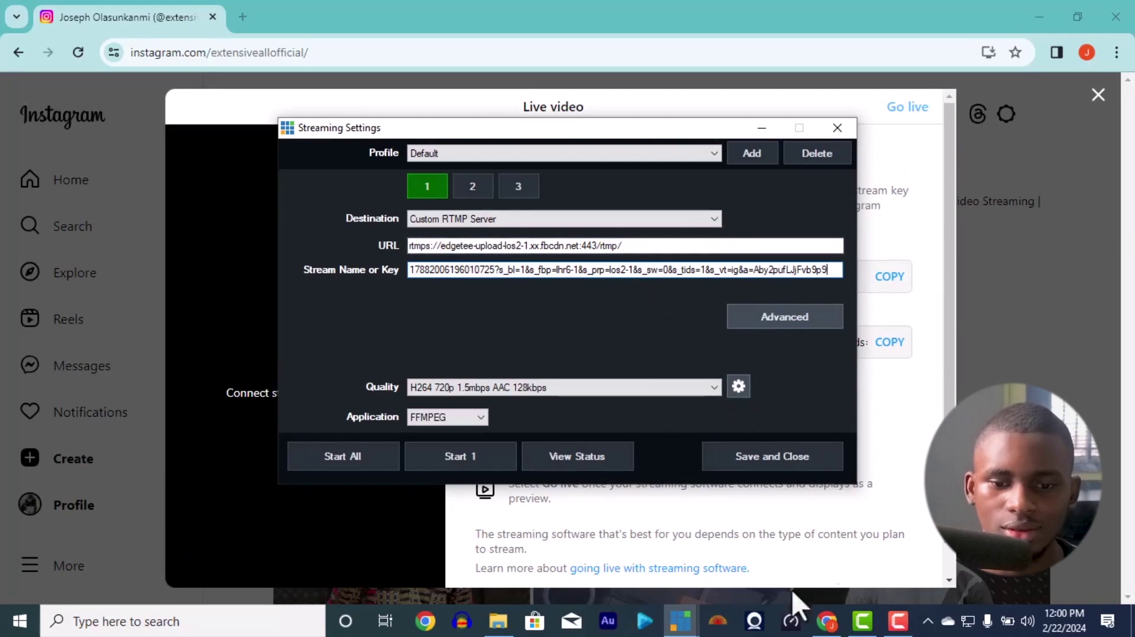
pyautogui.moveTo(680, 621)
pyautogui.click(651, 560)
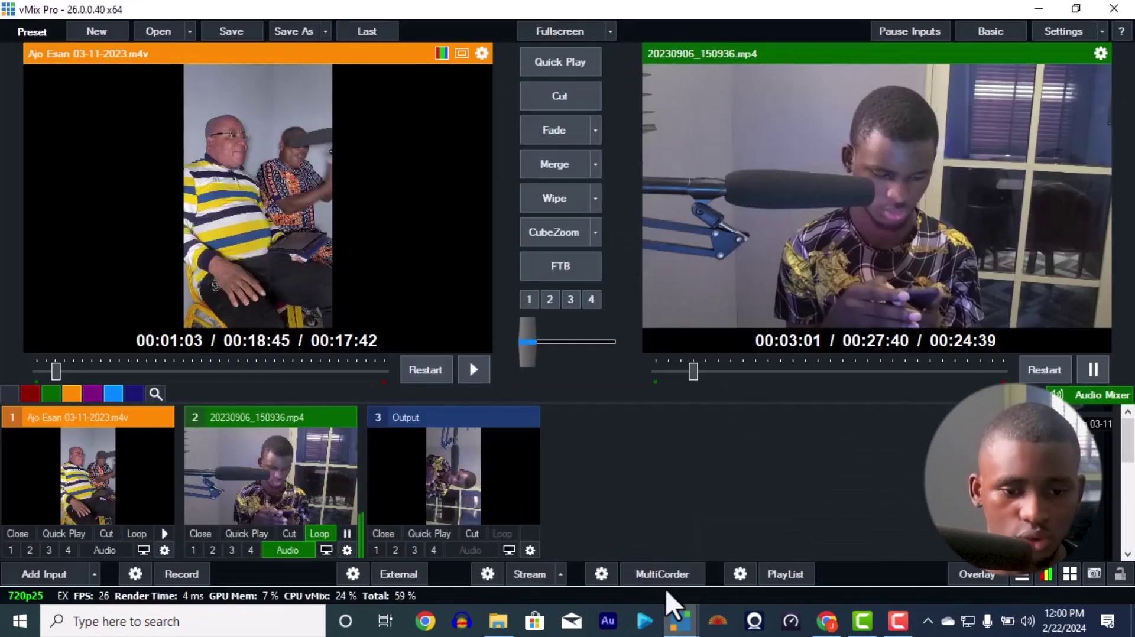